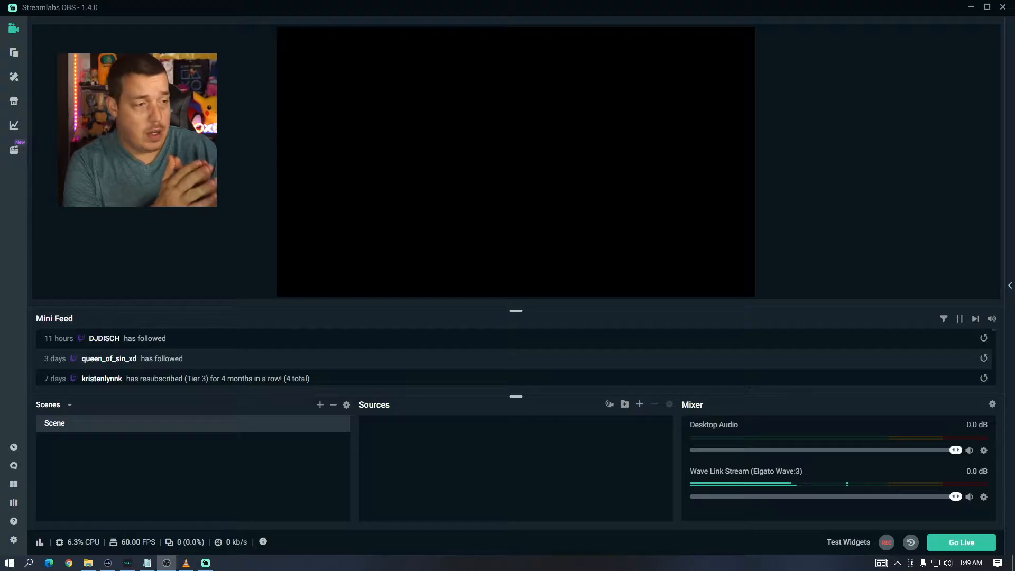
Rename the default scene as Just Chatting
right_click(144, 426)
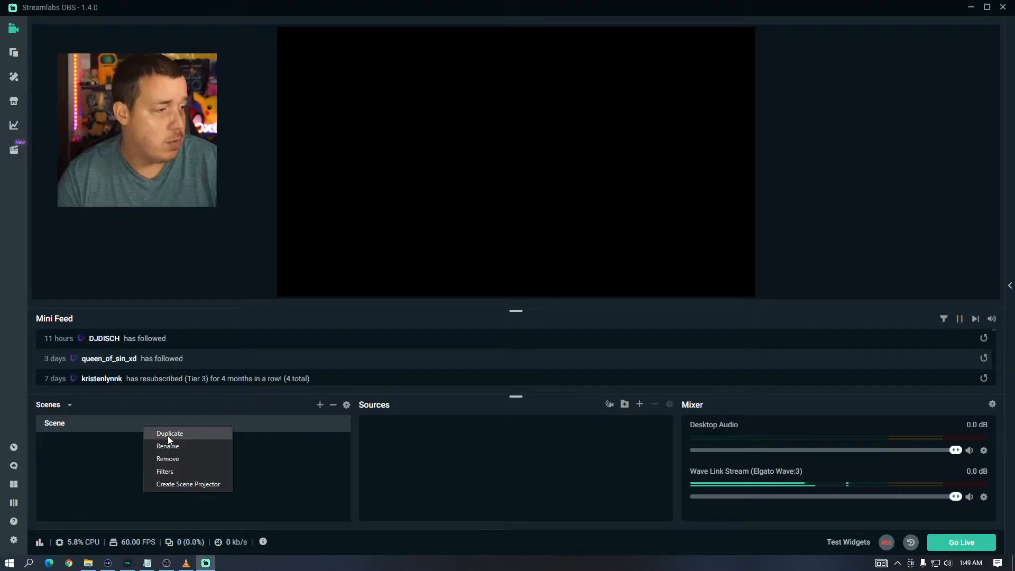
left_click(180, 445)
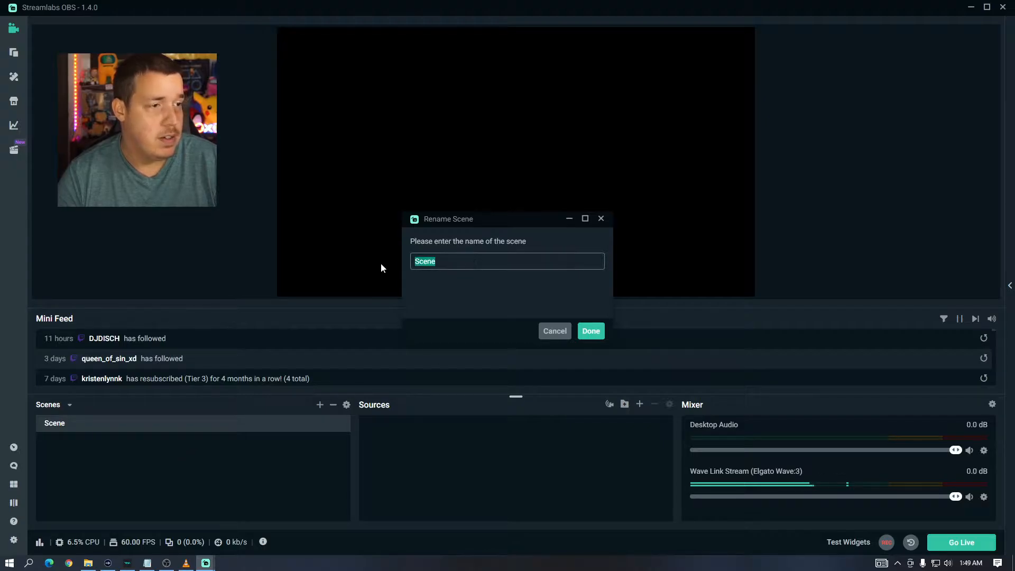
type("J")
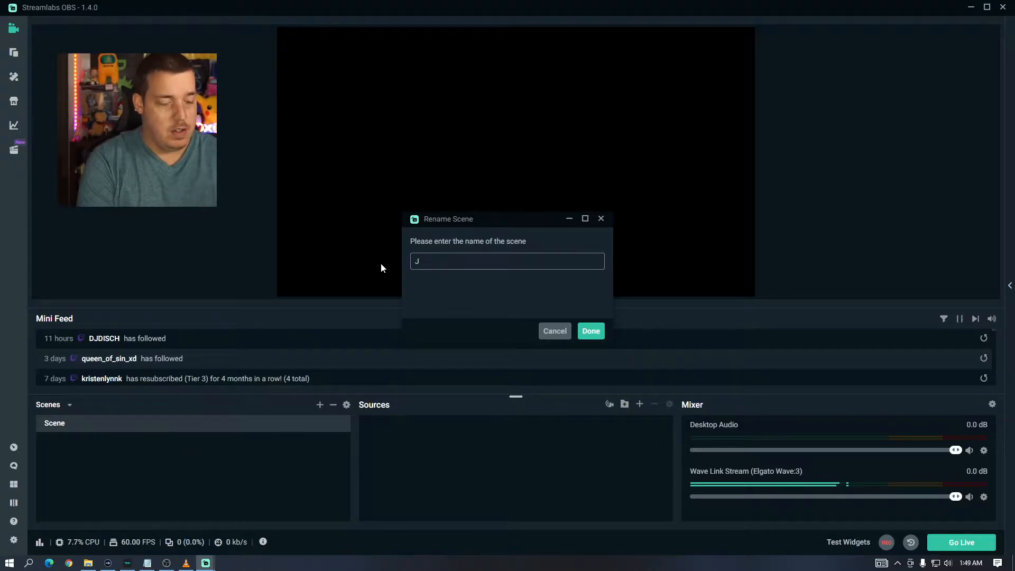
type("ust Cha")
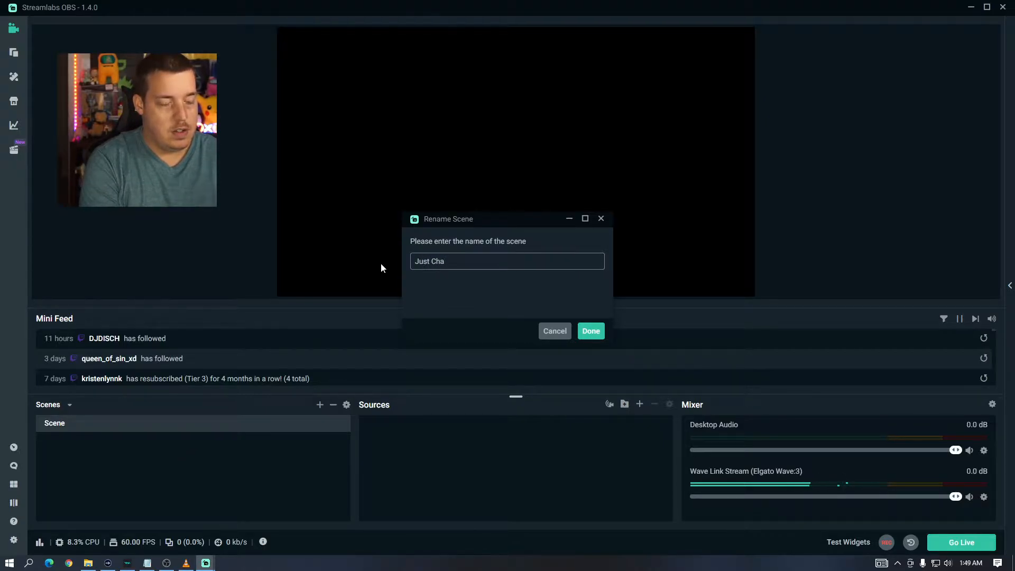
type("tting")
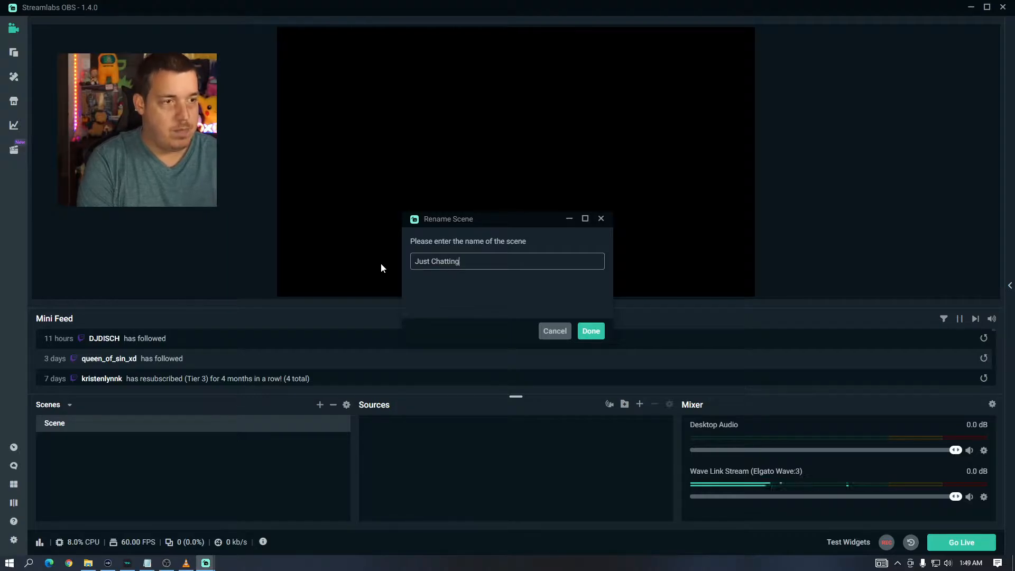
key("Return")
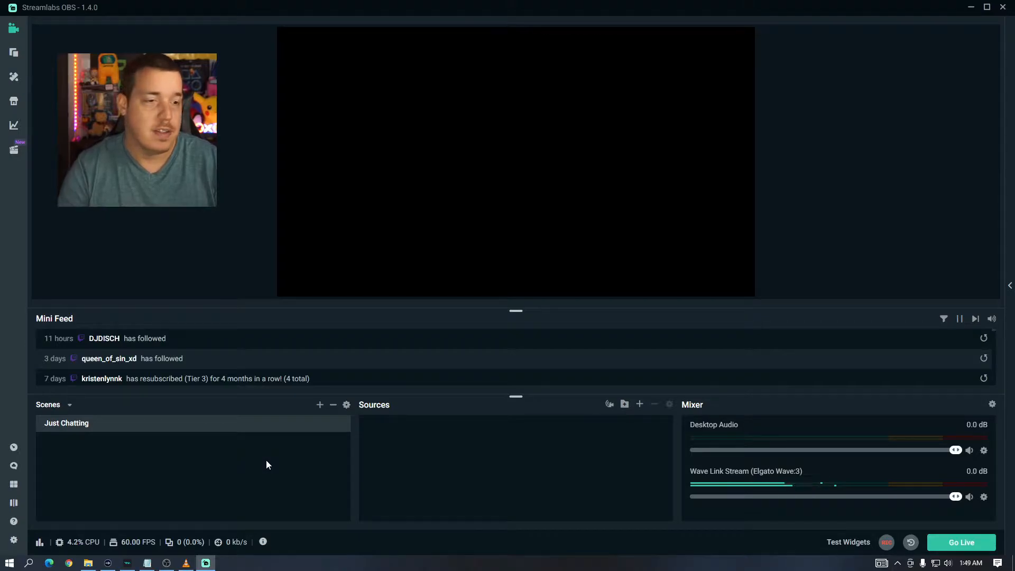
Add a Video Capture Device source named webcam to the Just Chatting scene
left_click(640, 406)
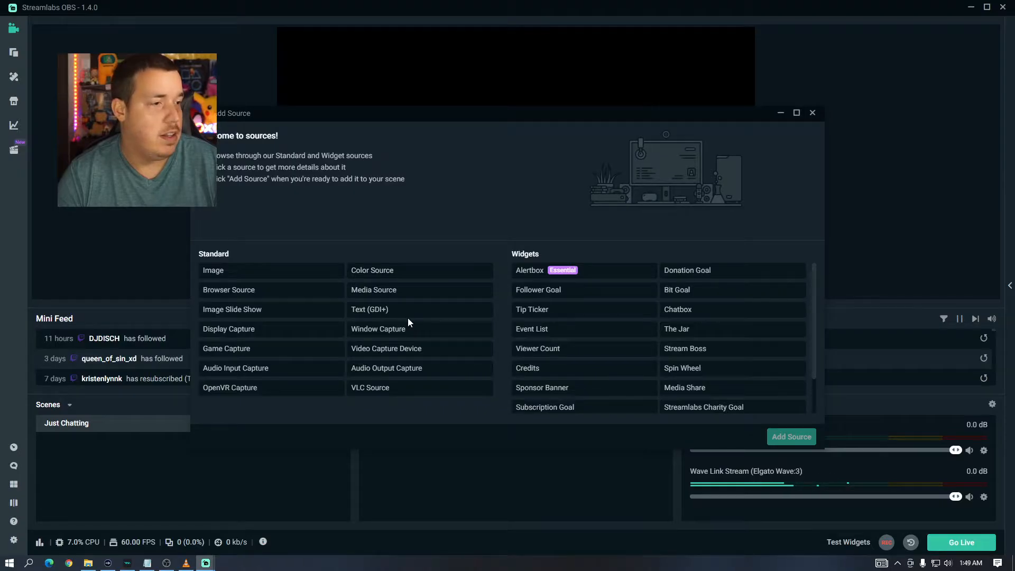
left_click(407, 348)
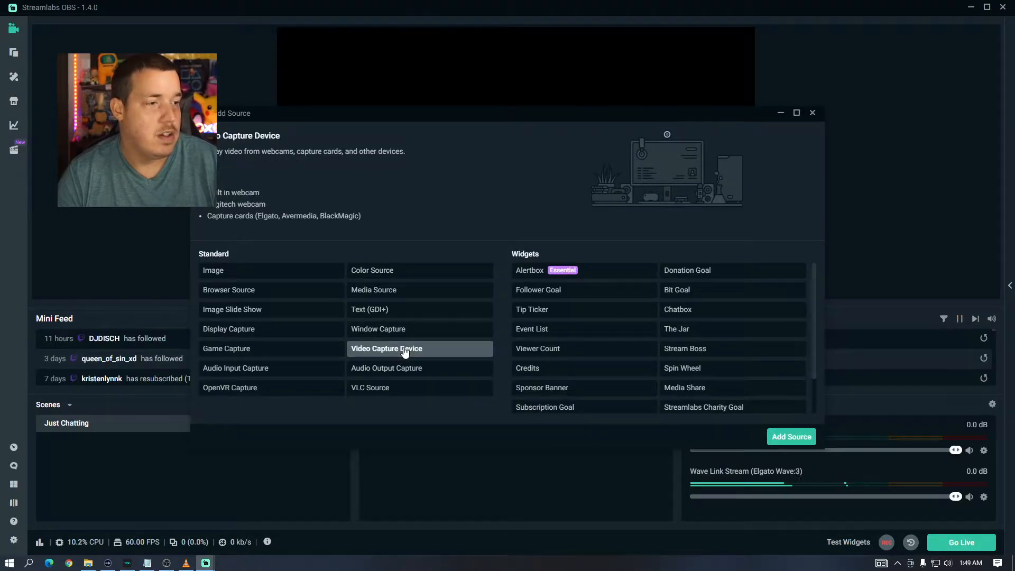
left_click(792, 437)
triple_click(472, 256)
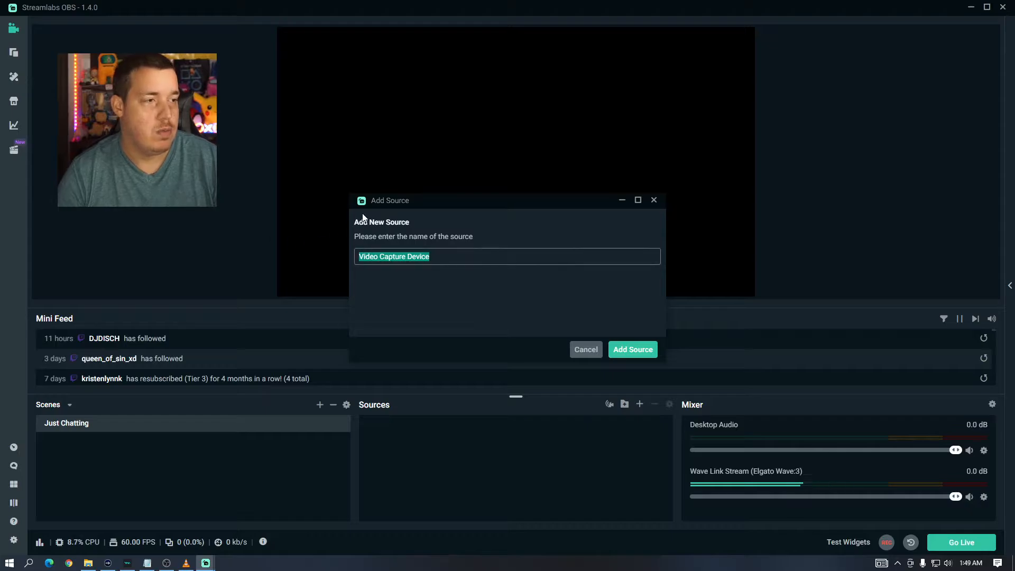
type("webcam")
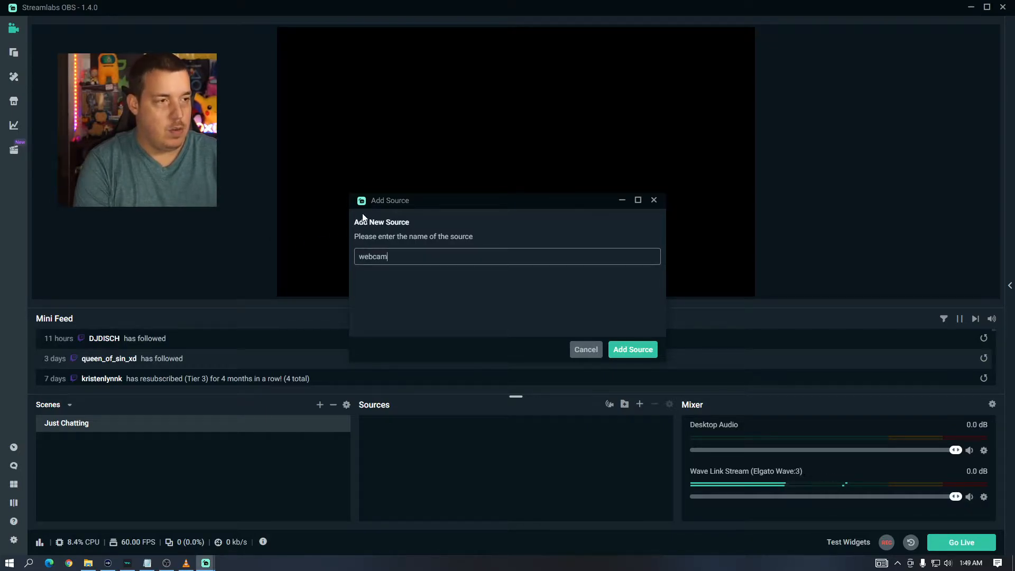
left_click(624, 350)
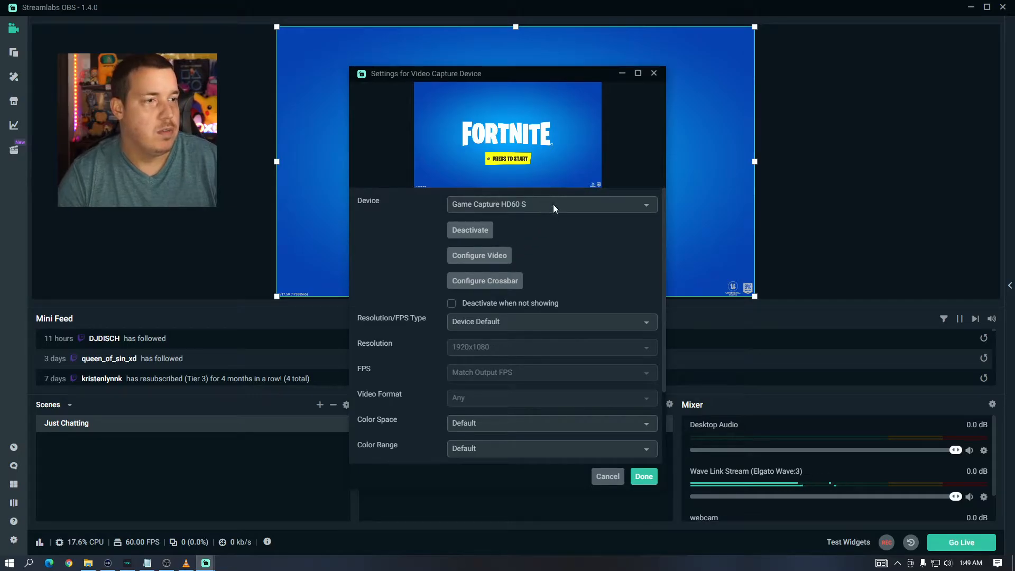
Set the webcam source's device to 1080P Pro Stream with a custom resolution of 1920x1080
left_click(552, 203)
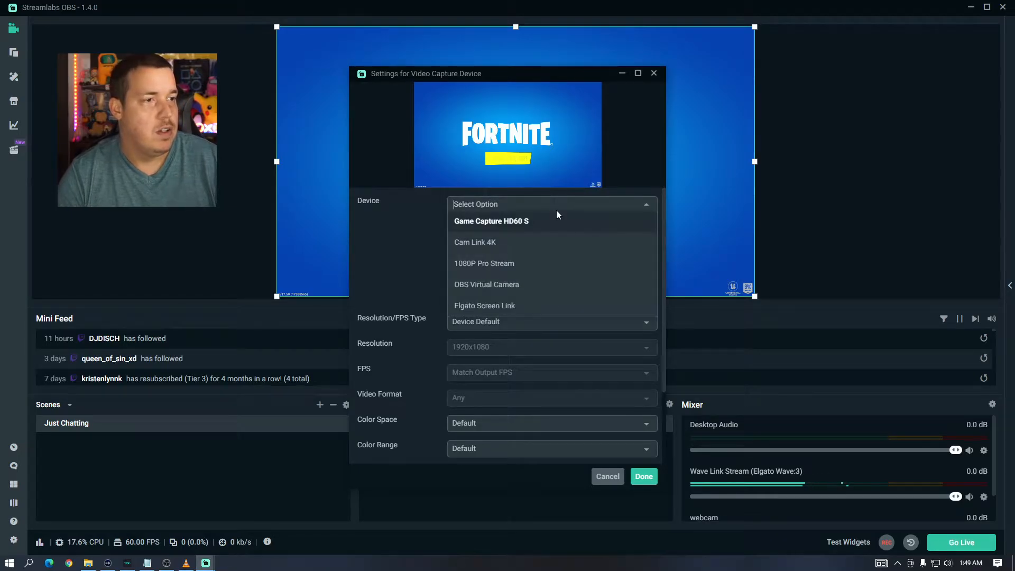
left_click(512, 264)
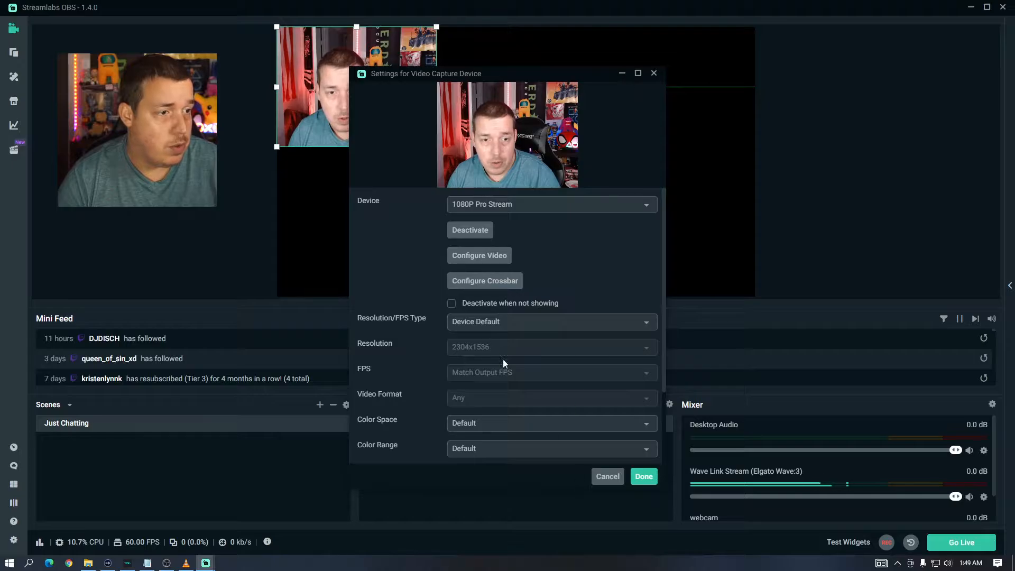
left_click(508, 322)
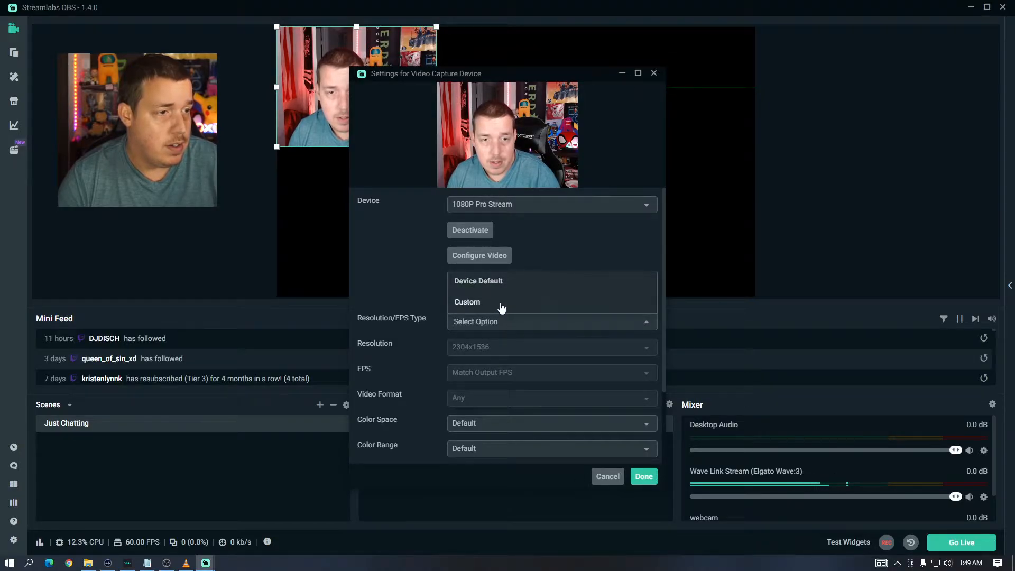
left_click(501, 303)
left_click(508, 344)
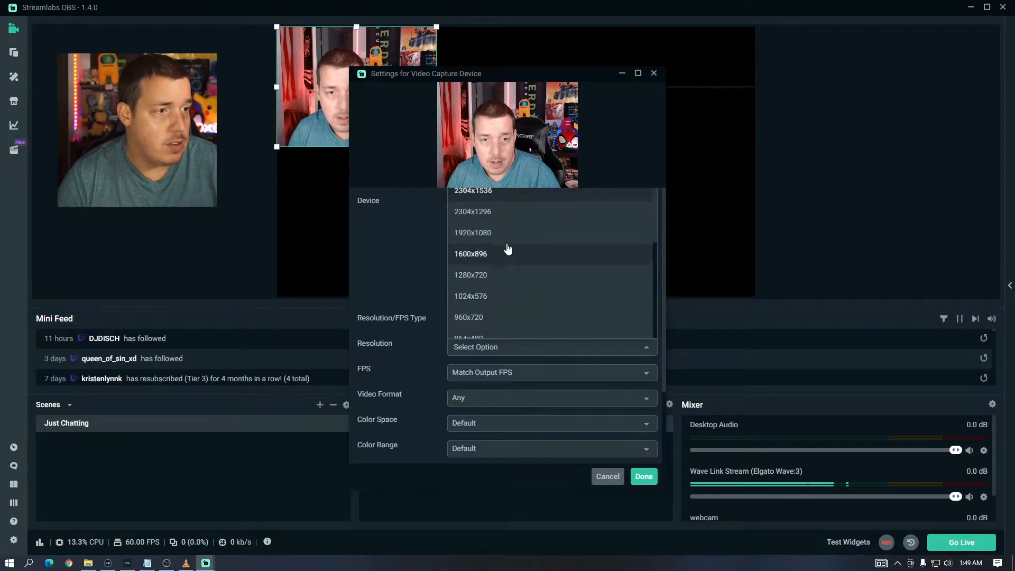
left_click(521, 235)
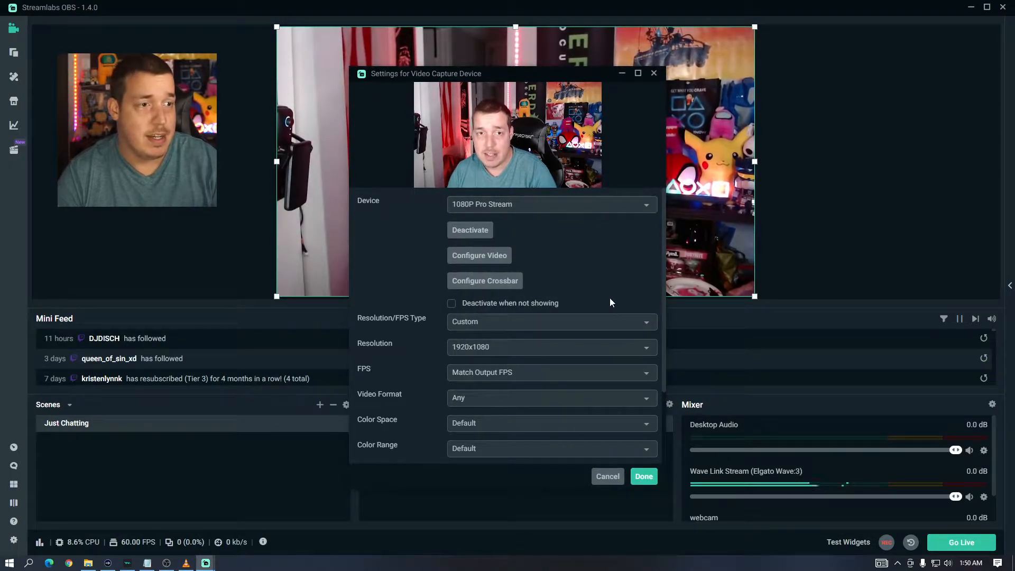
left_click(643, 476)
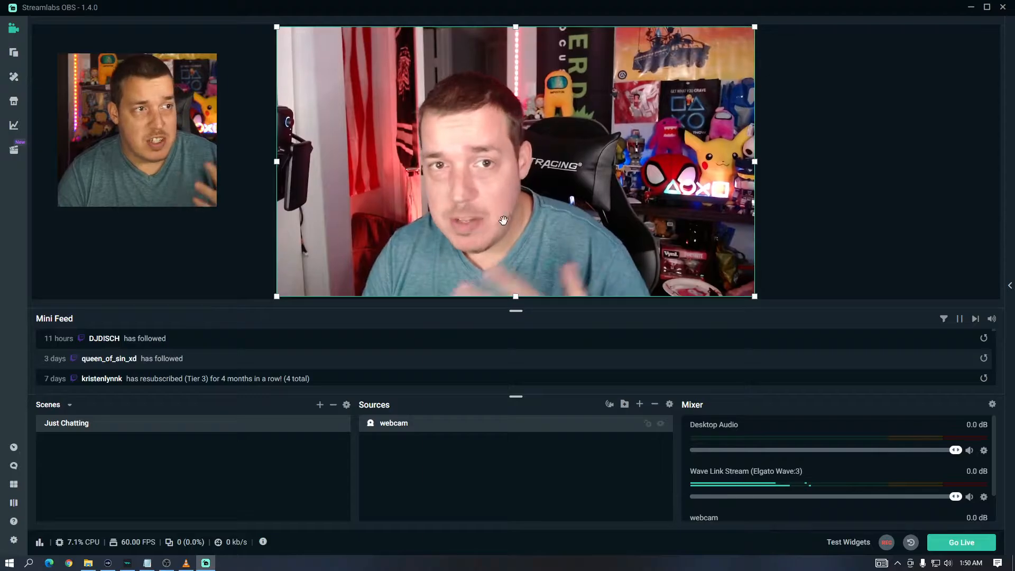
Examine the image properties in the webcam source's video configuration and accept the settings
right_click(444, 422)
left_click(490, 337)
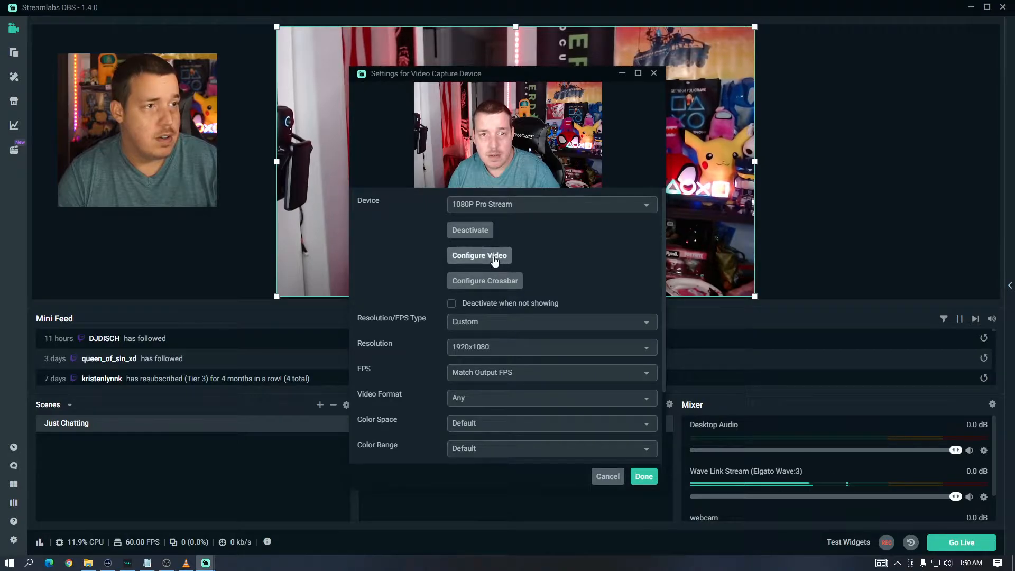
left_click(494, 259)
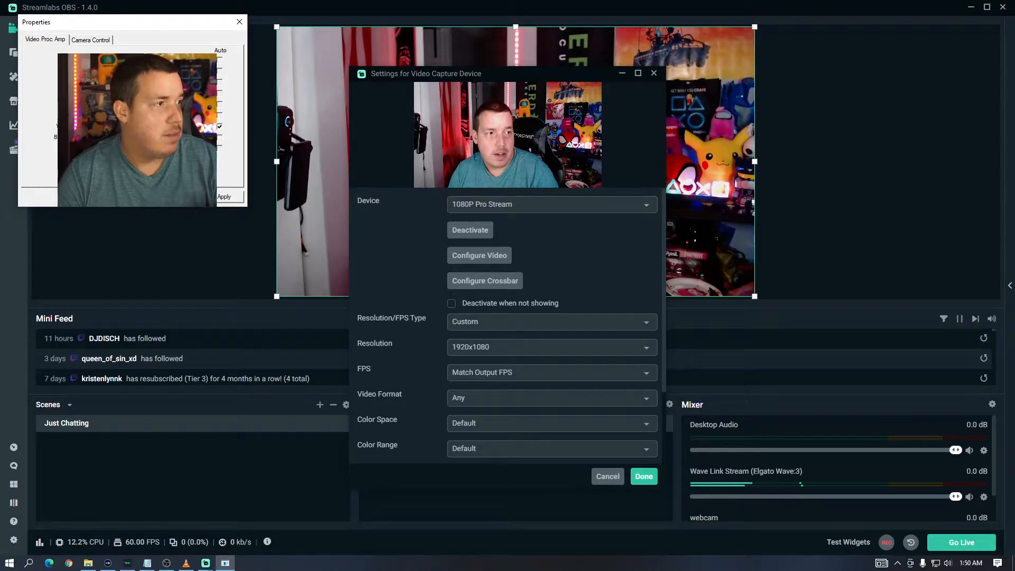
left_click(147, 200)
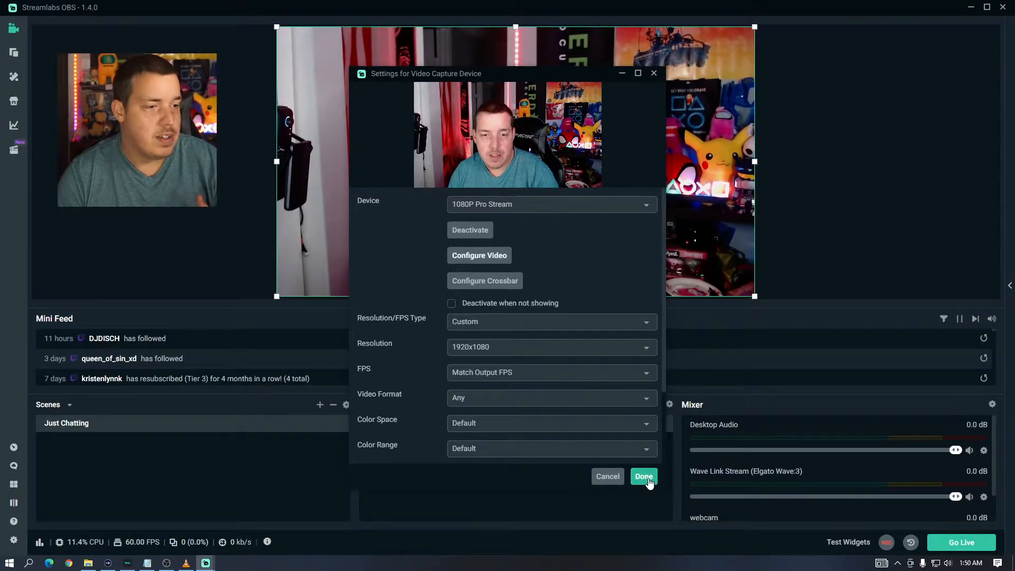
left_click(648, 477)
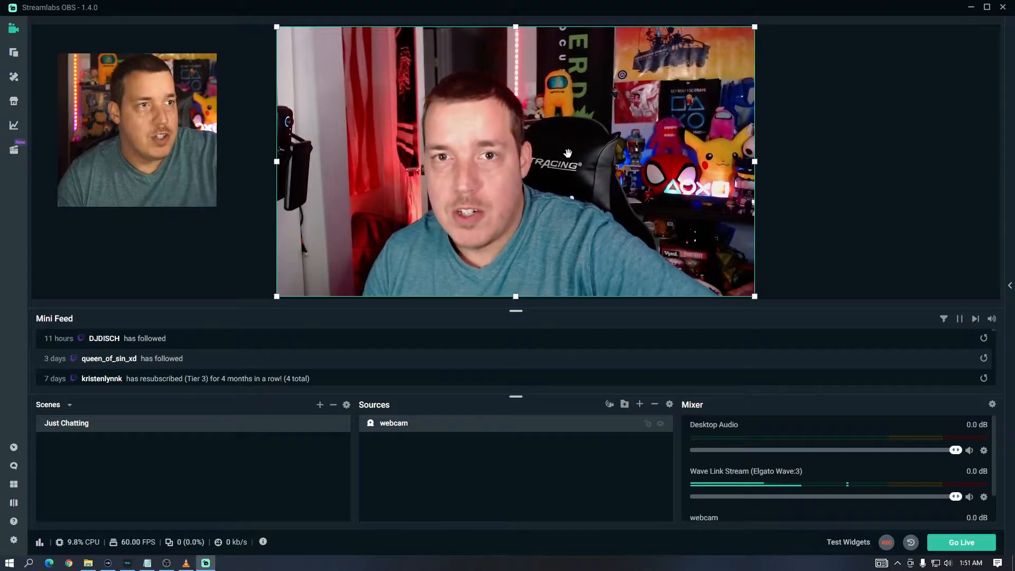
Create a new scene named Gameplay
left_click(320, 405)
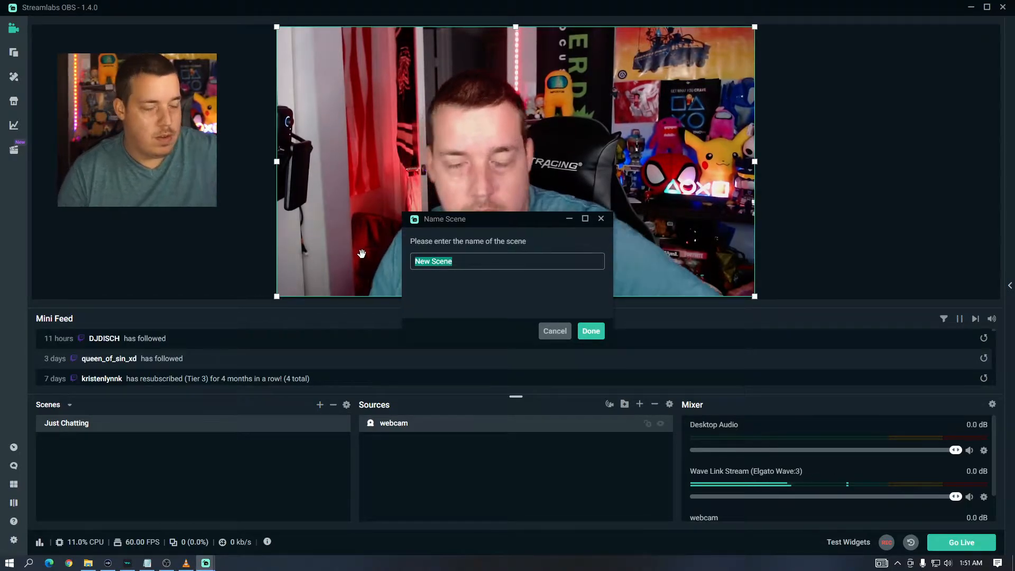
type("Gameplay")
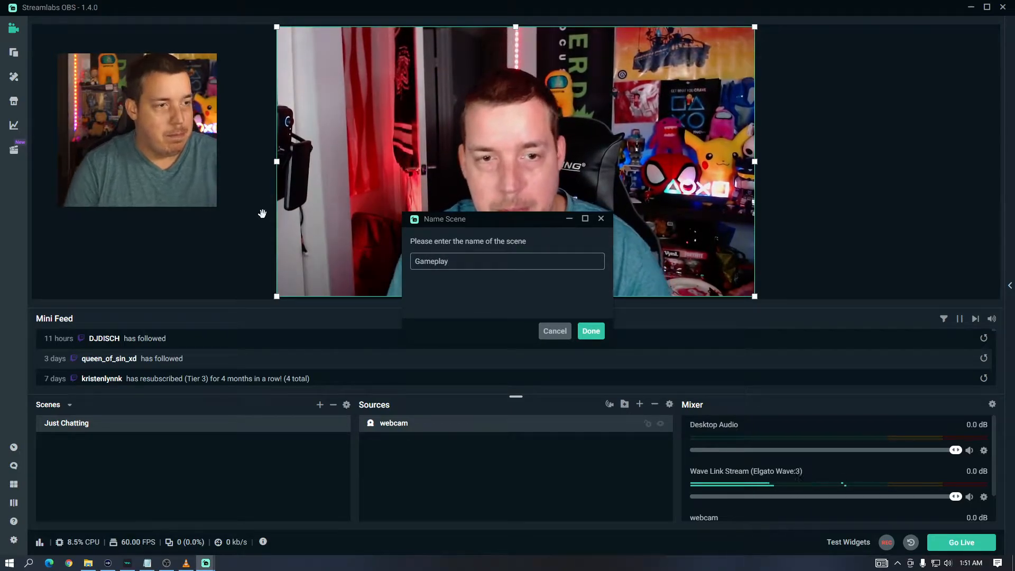
left_click(590, 330)
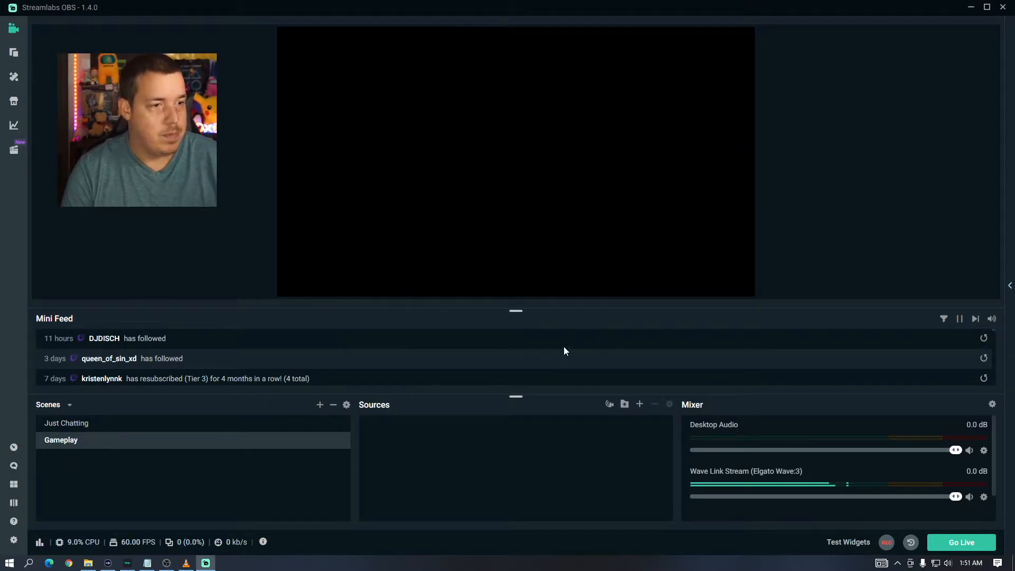
Add a new Video Capture Device source named Ps5 to the Gameplay scene, using the Game Capture HD60 S device with its default settings
left_click(639, 406)
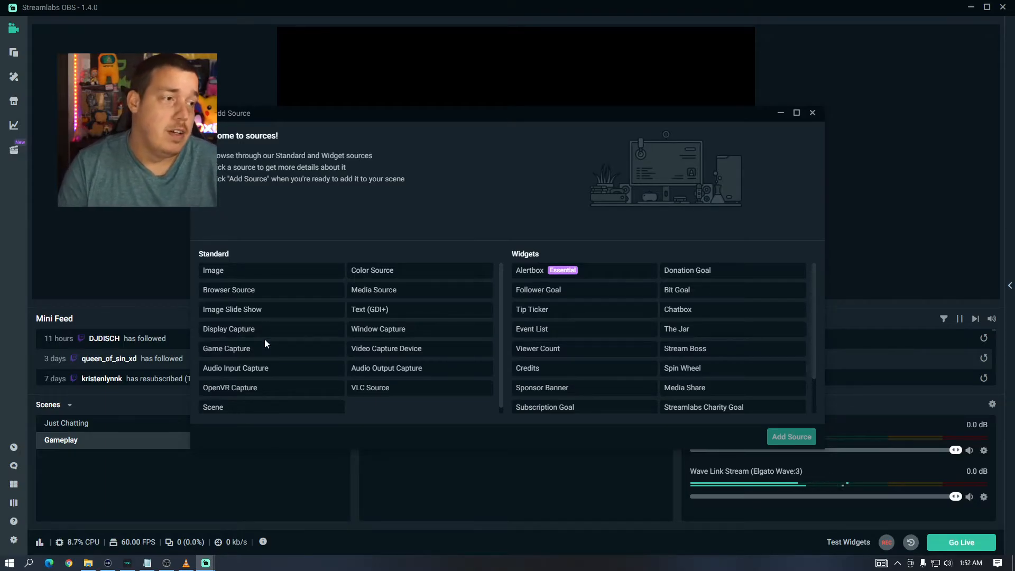
left_click(408, 354)
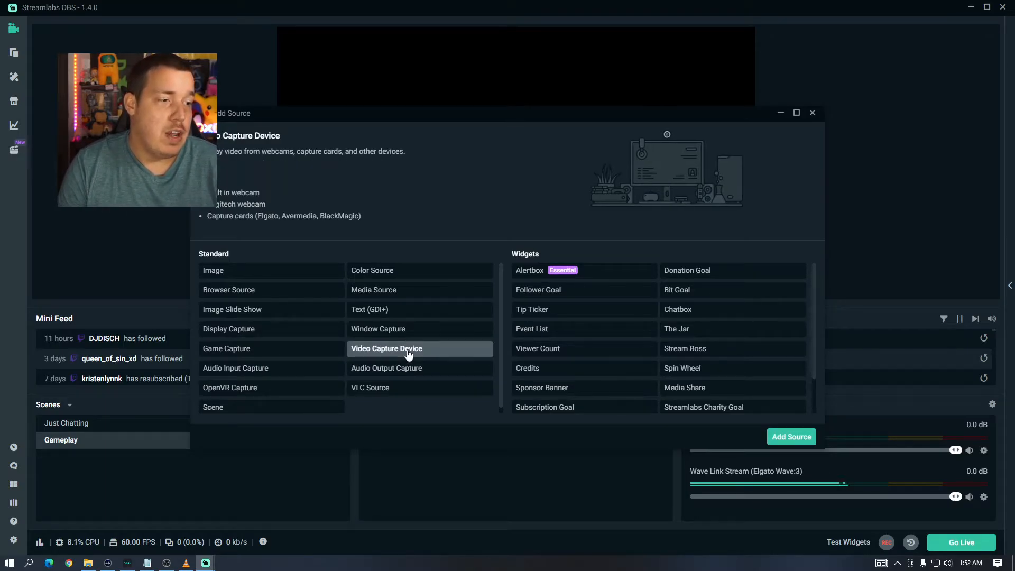
left_click(791, 437)
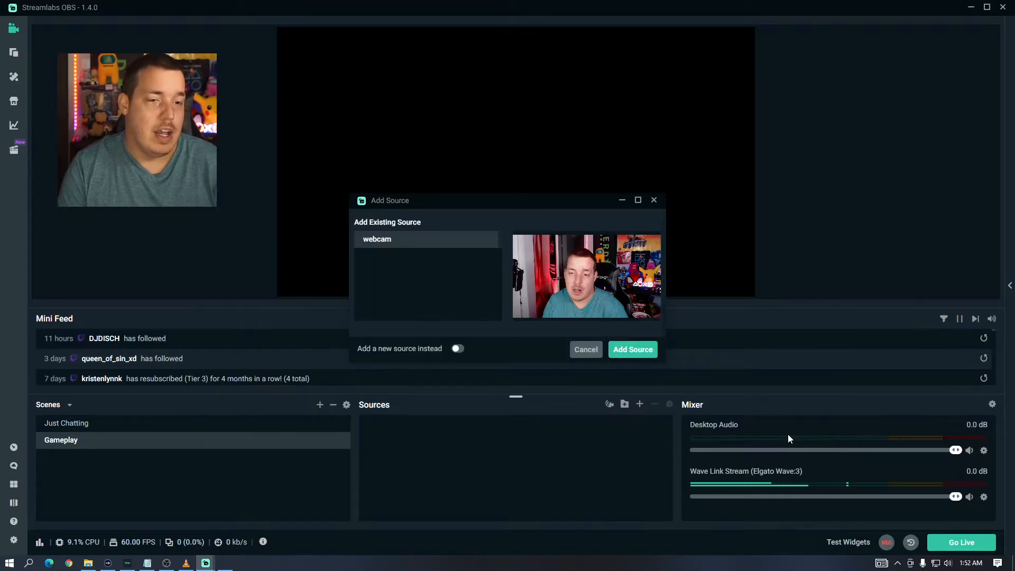
left_click(457, 348)
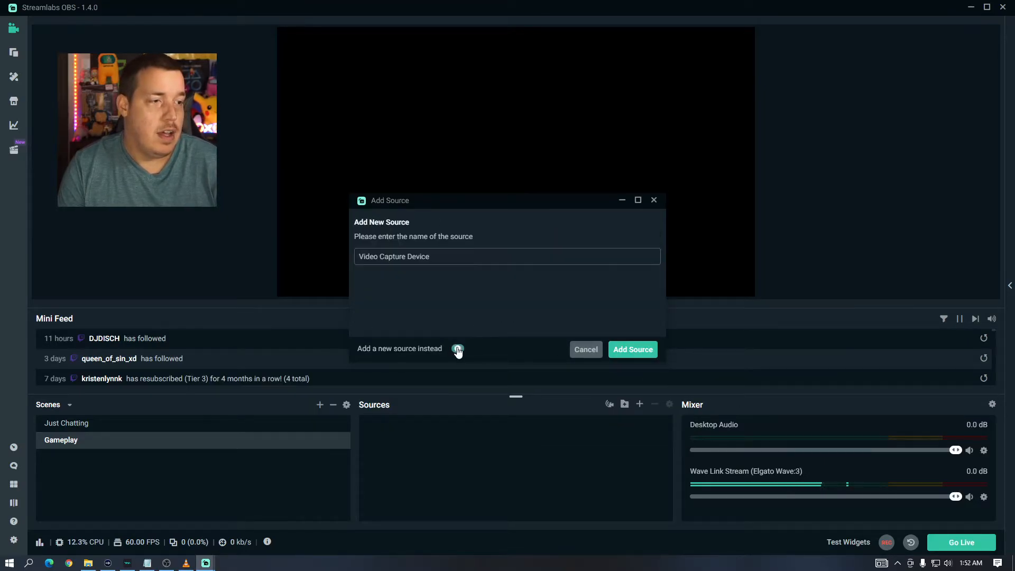
left_click_drag(449, 257, 354, 260)
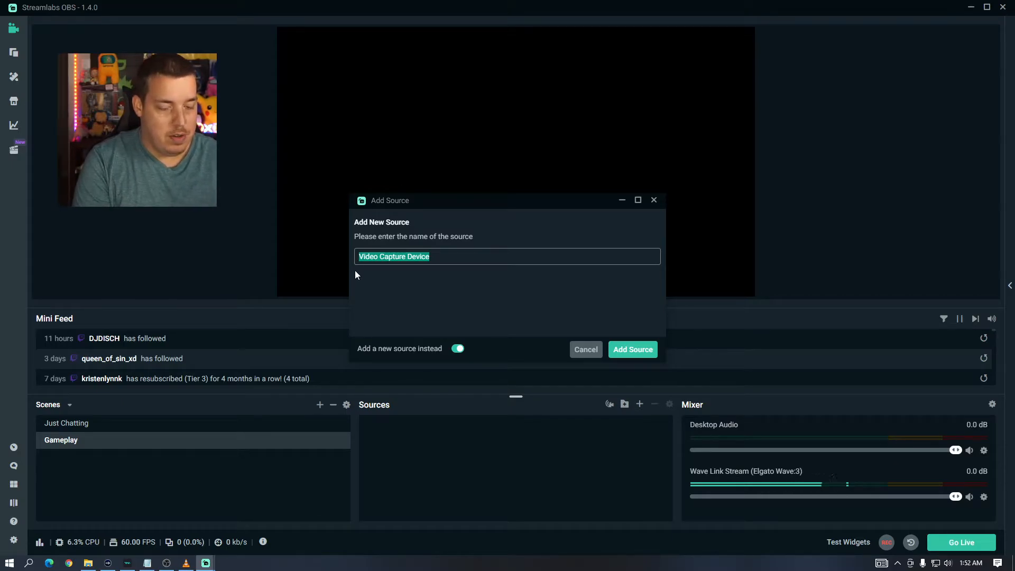
type("Ps5")
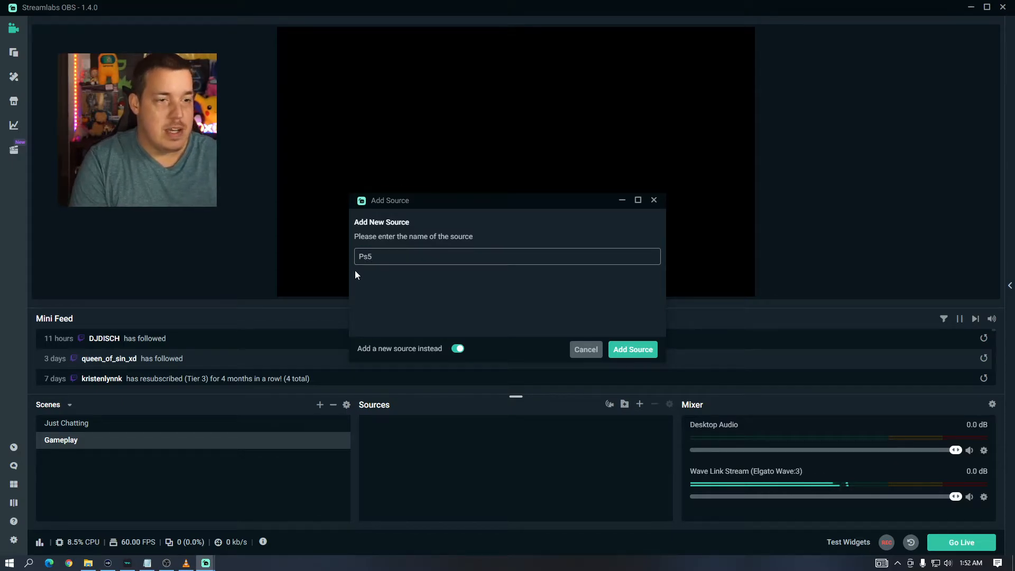
left_click(629, 350)
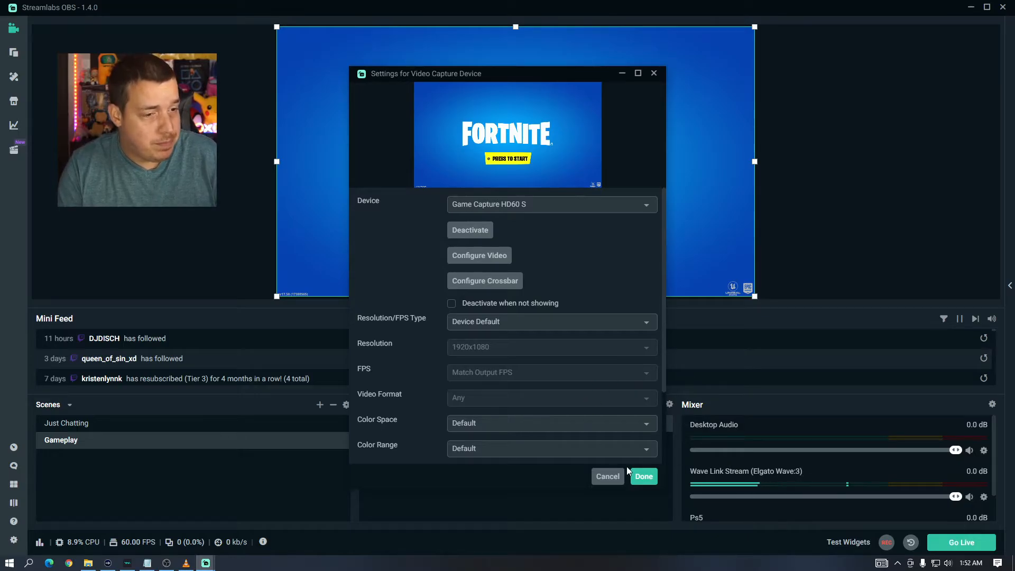
left_click(639, 476)
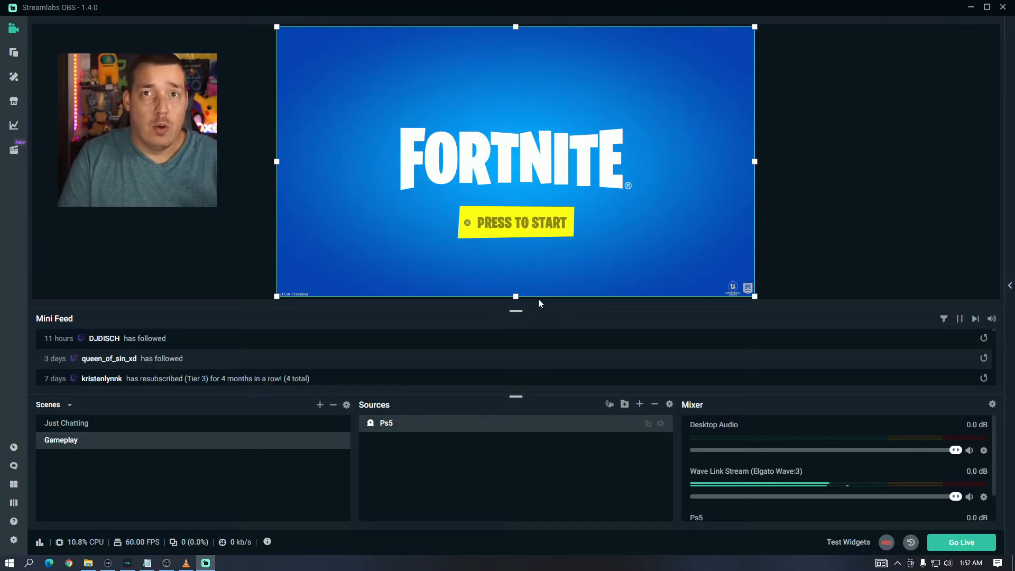
Add the existing webcam Video Capture Device source to the Gameplay scene
left_click(639, 404)
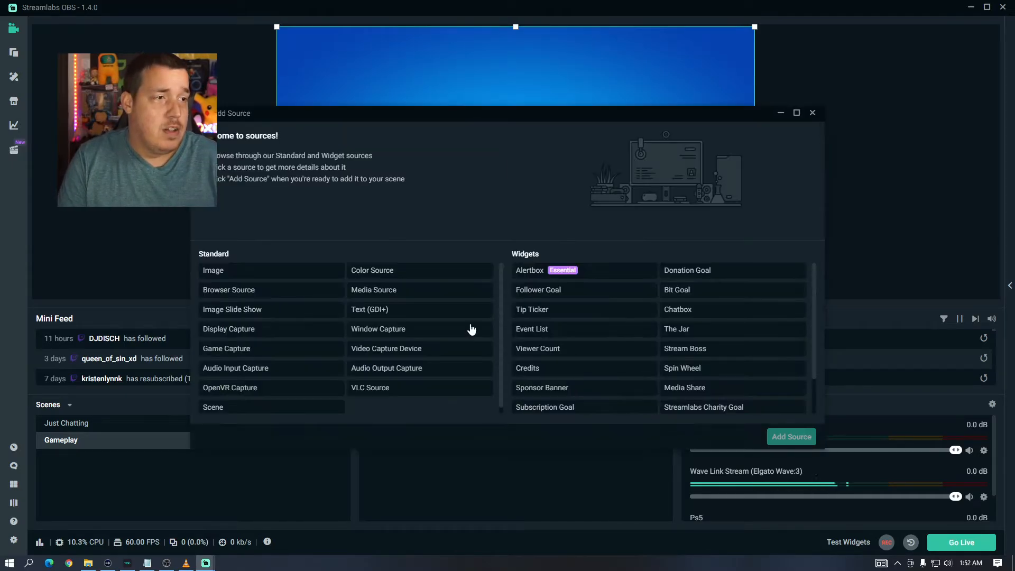
left_click(378, 350)
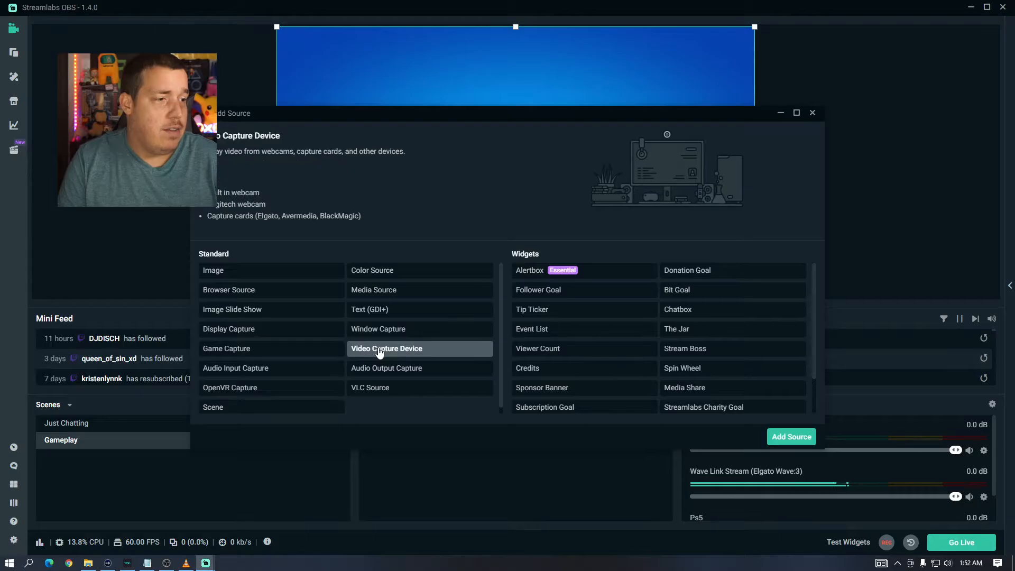
left_click(801, 440)
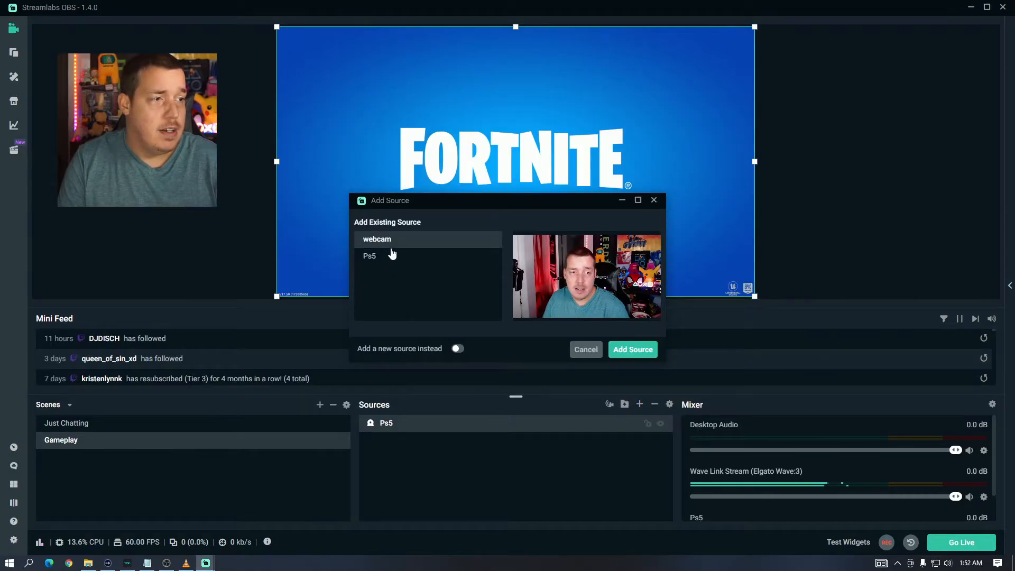
left_click(648, 351)
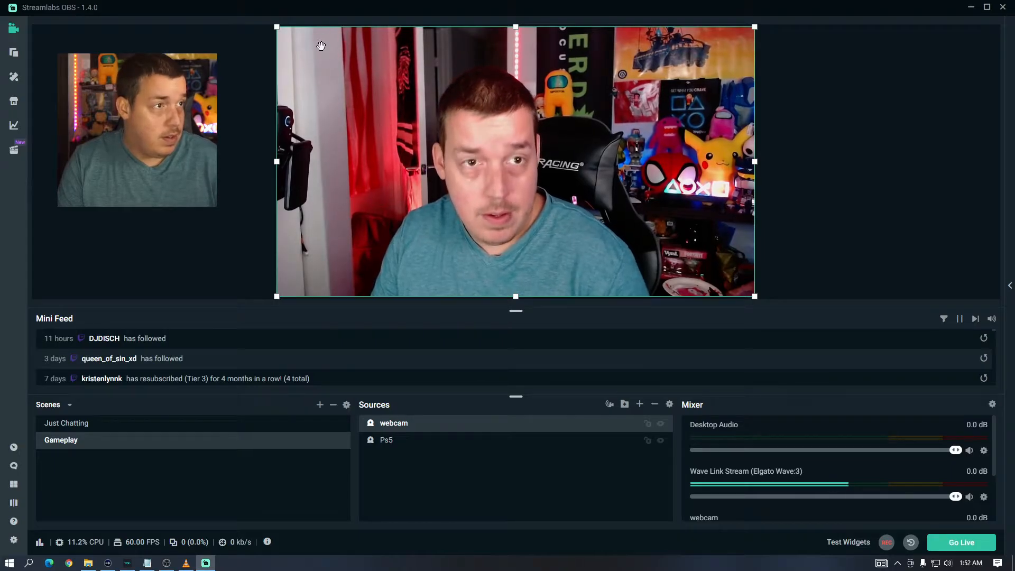
Try the webcam source at a small size beside the game logo and enlarge it over most of the canvas
left_click_drag(275, 27, 336, 159)
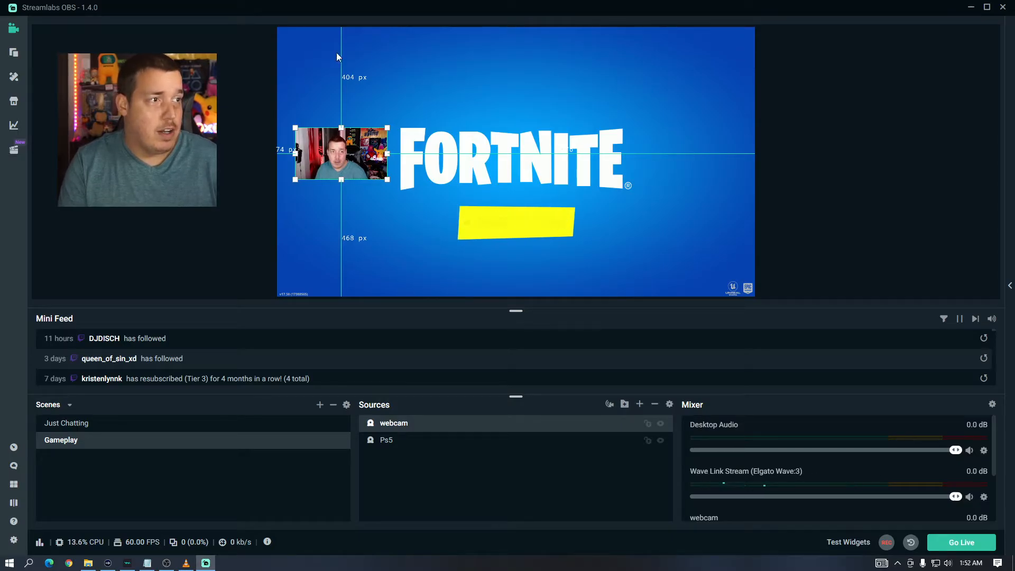
left_click_drag(388, 128, 689, 67)
left_click_drag(555, 125, 576, 213)
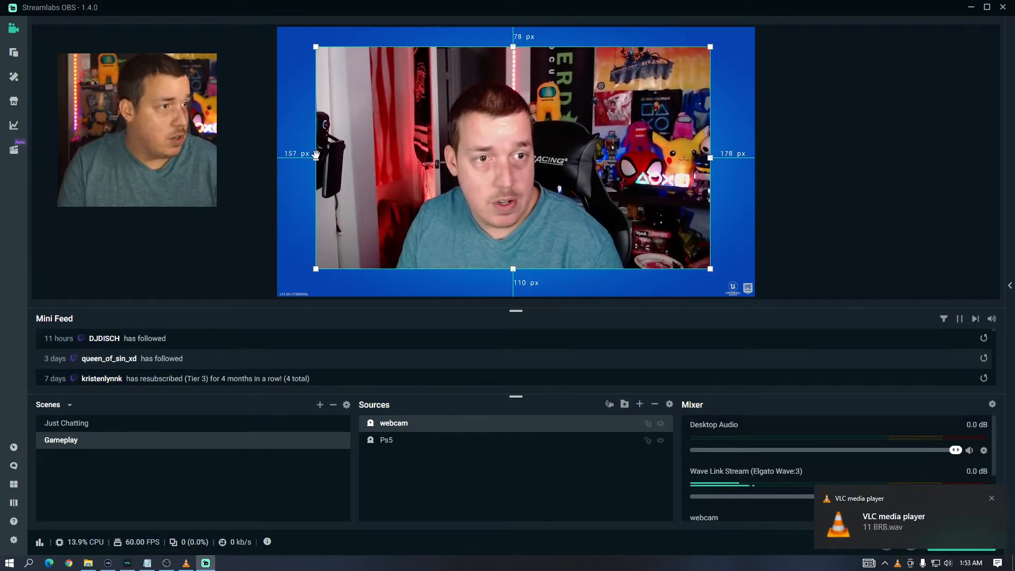
Crop the webcam source's left, right and upper sides, and shrink it into the canvas's lower-right corner, about 666 px below the upper edge
left_click_drag(316, 157, 395, 158)
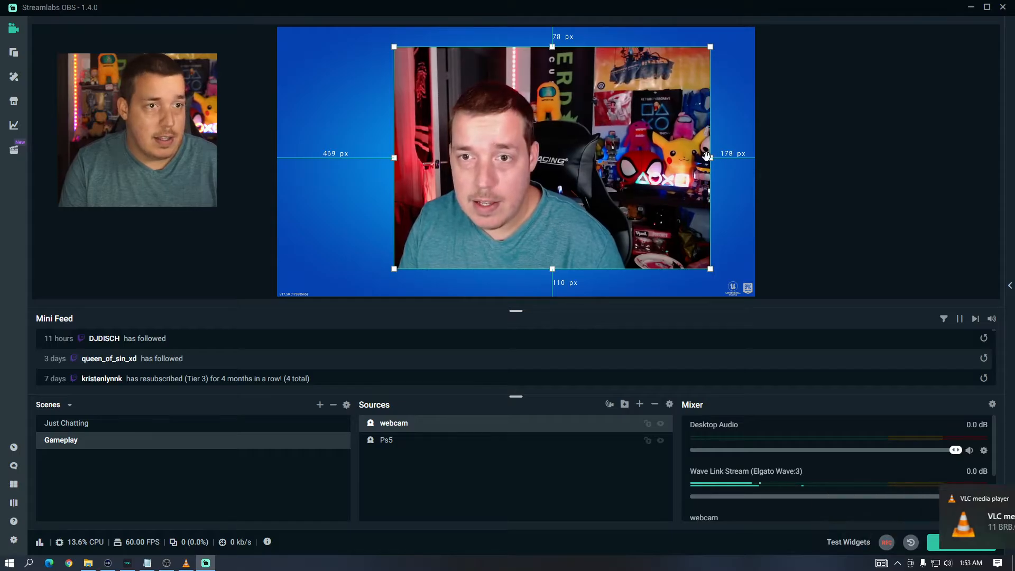
left_click_drag(709, 156, 618, 154)
left_click_drag(508, 48, 507, 78)
left_click_drag(620, 173, 593, 174)
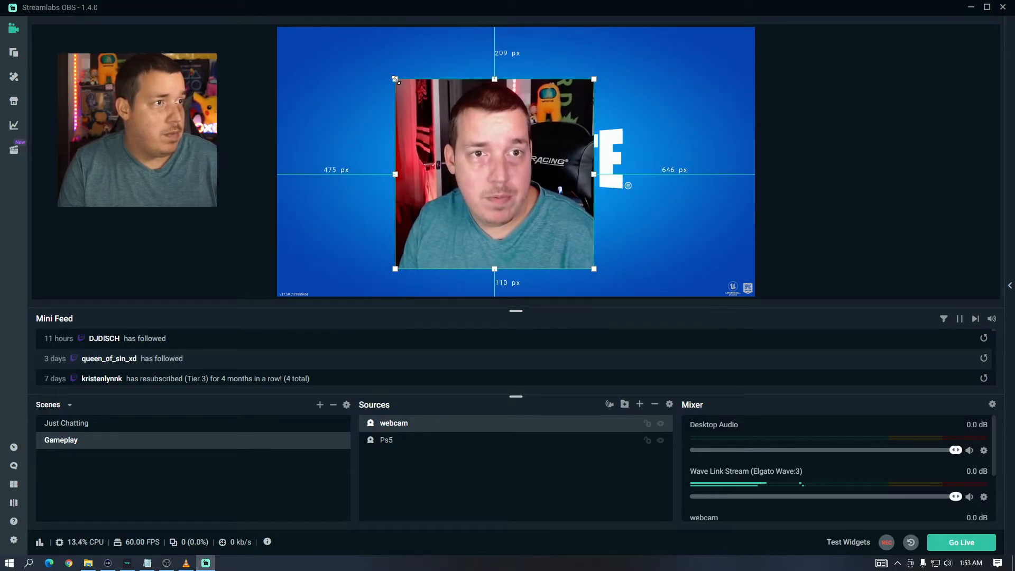
left_click_drag(386, 102, 686, 257)
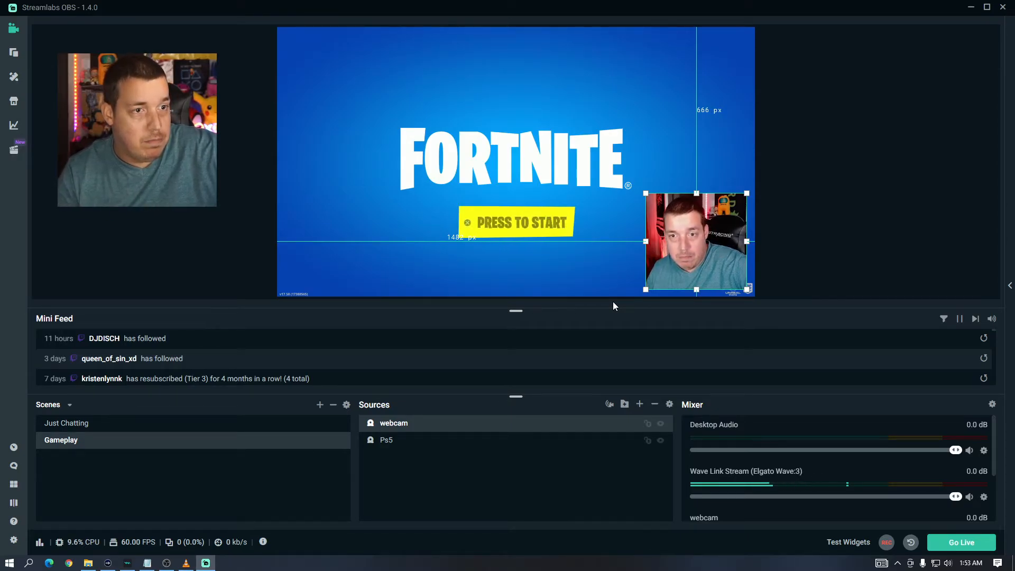
left_click(243, 243)
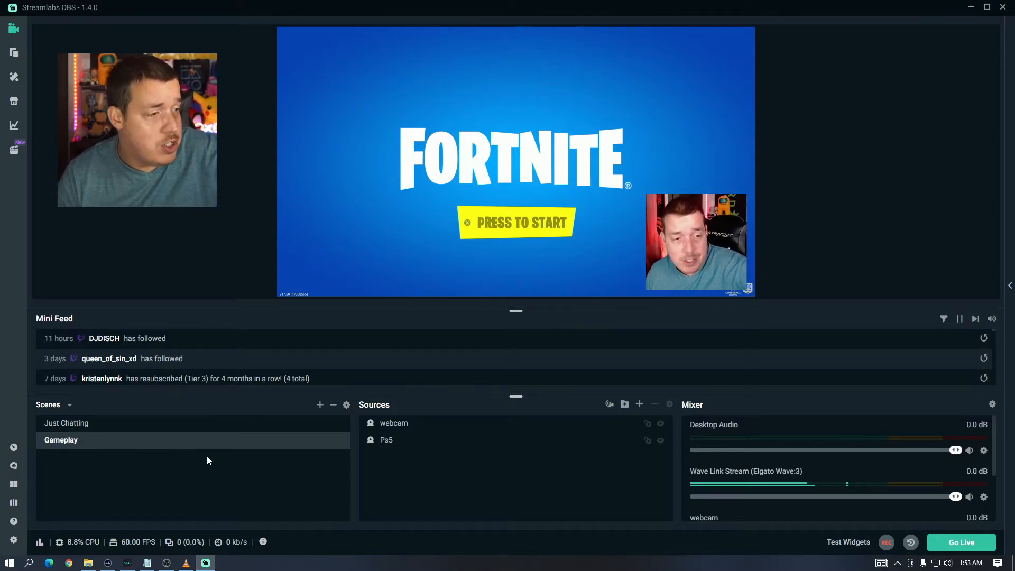
Compare the Just Chatting and Gameplay scenes by switching between them, ending on Gameplay
left_click(207, 425)
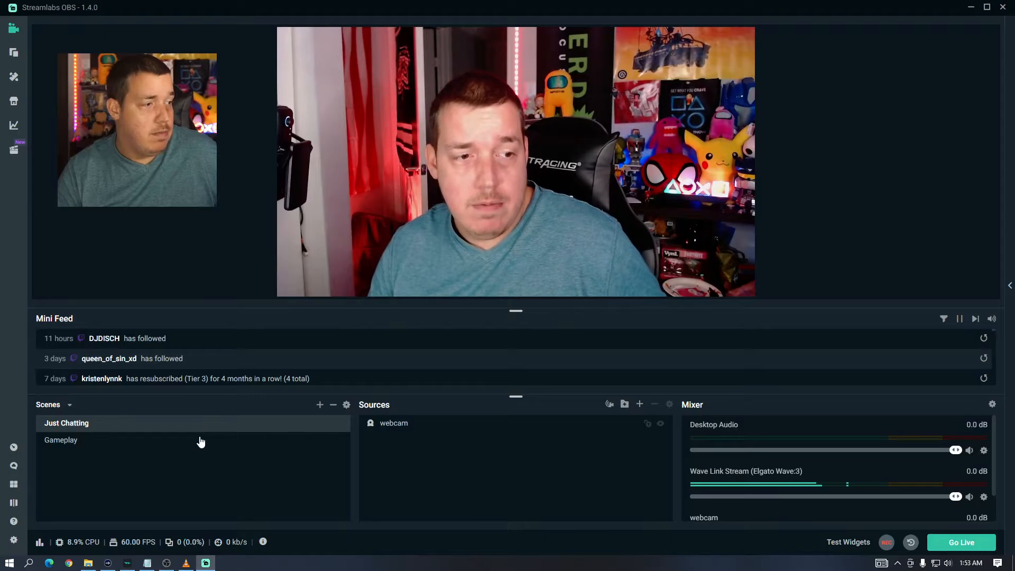
left_click(200, 440)
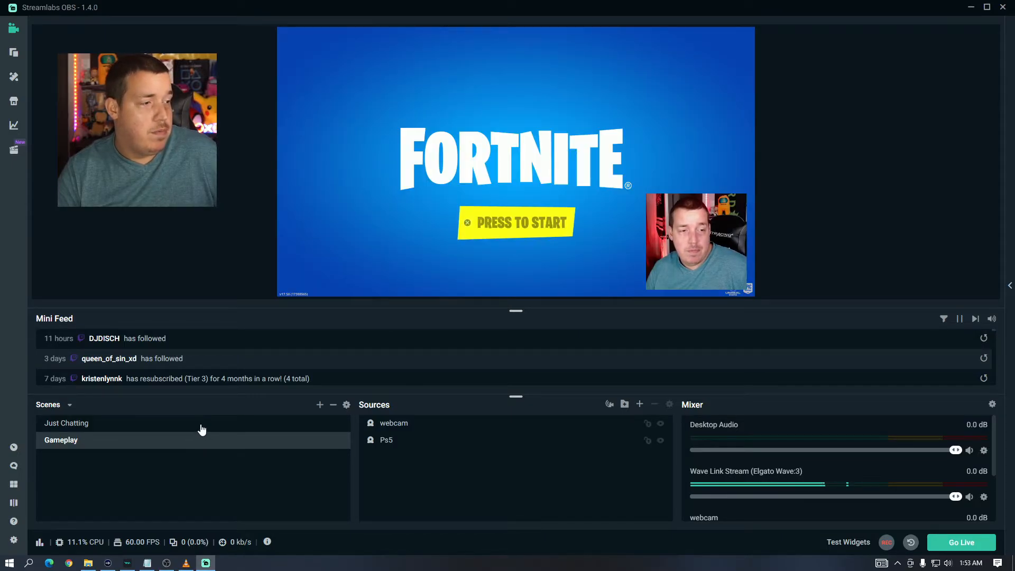
left_click(201, 426)
left_click(202, 441)
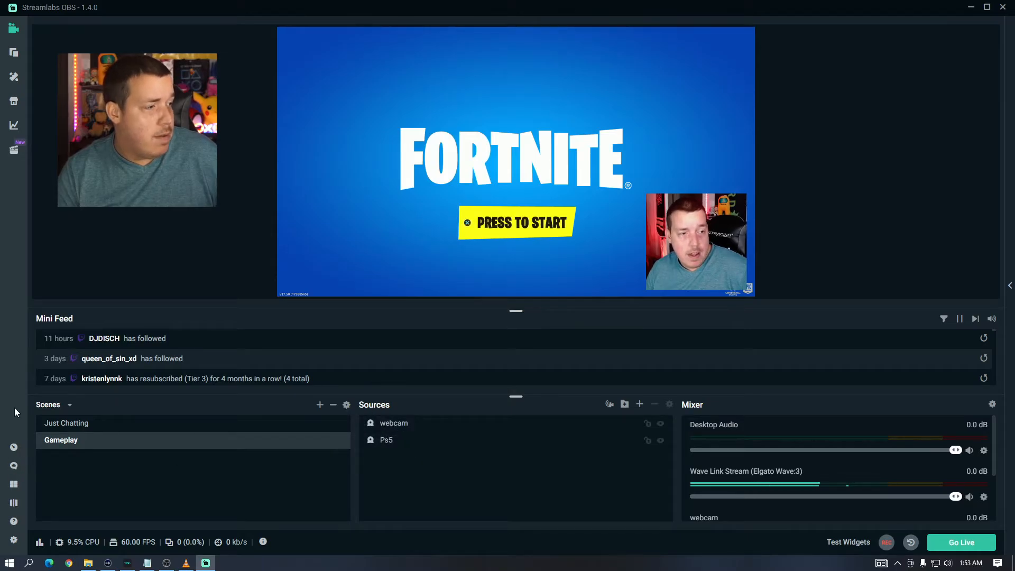
Review the stream destinations in the settings and set the streaming output encoder to Hardware (NVENC) (new)
left_click(14, 541)
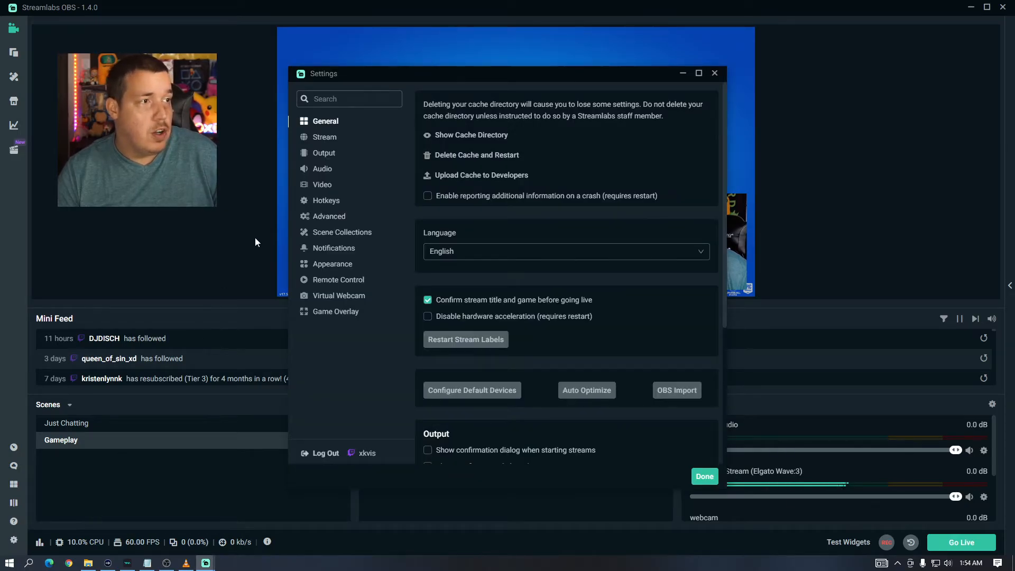
left_click(324, 138)
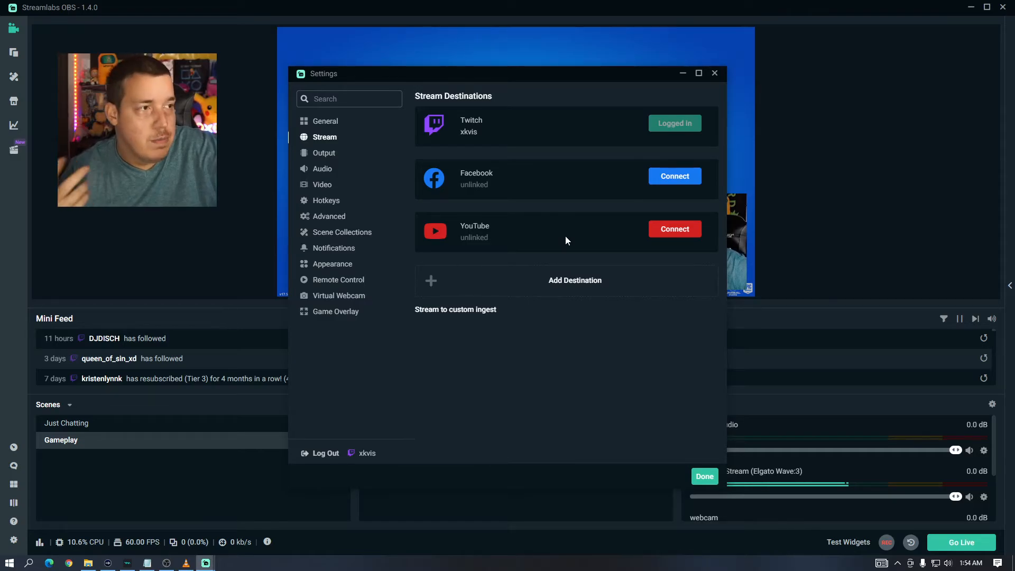
left_click(317, 156)
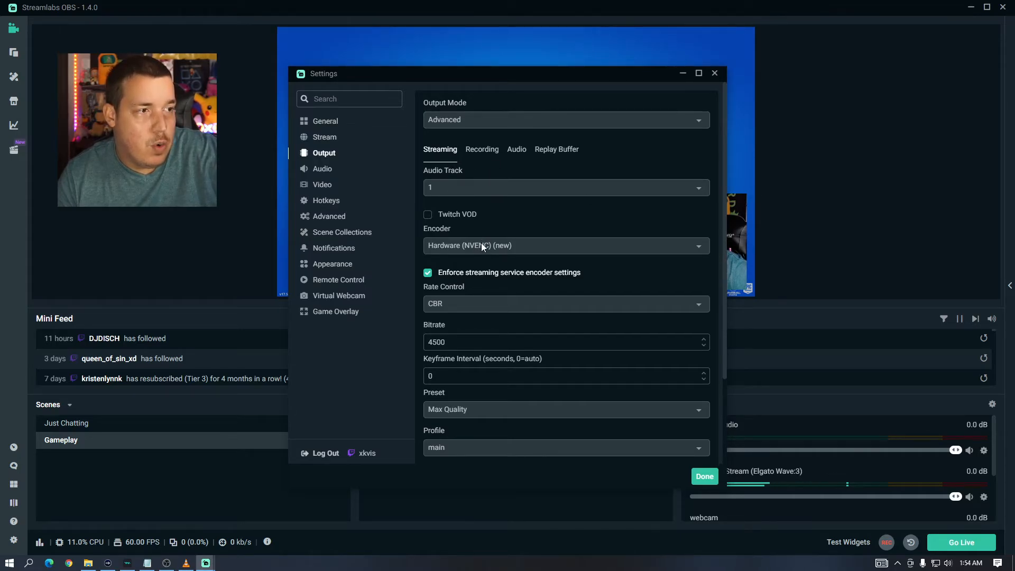
left_click(540, 246)
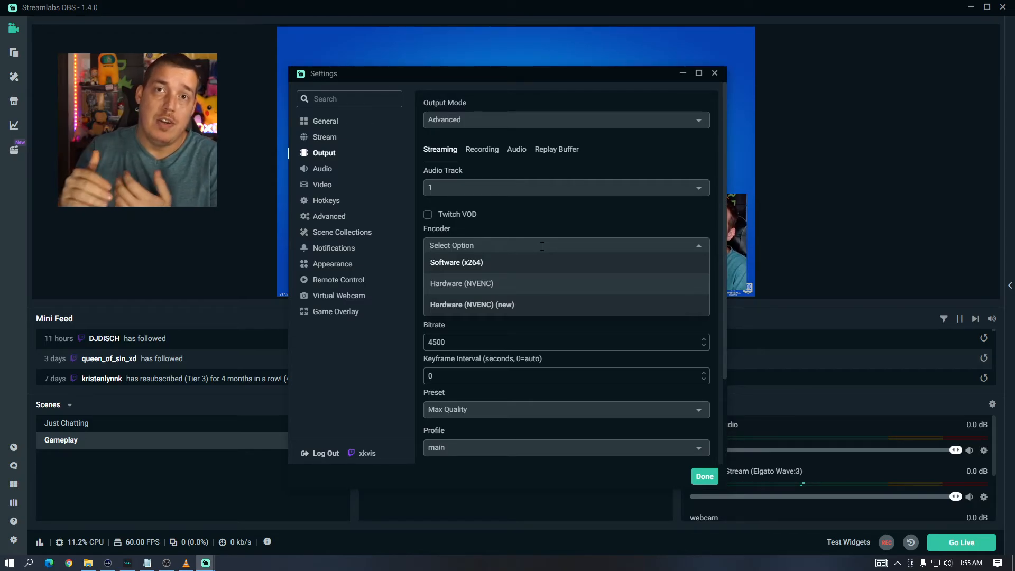
left_click(513, 308)
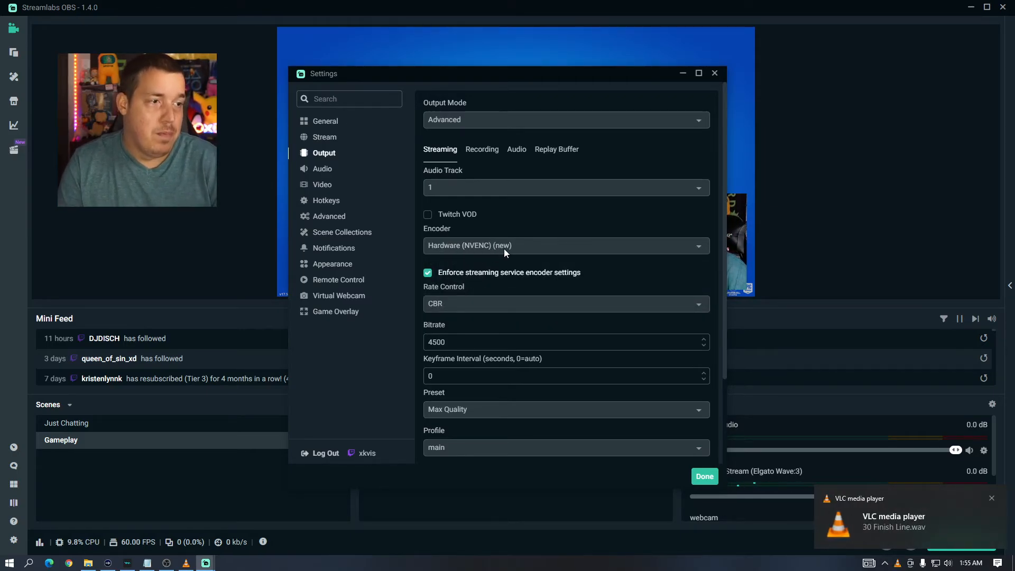
Set the streaming encoder's preset to Max Quality and review the remaining output options
scroll(492, 313, "down", 2)
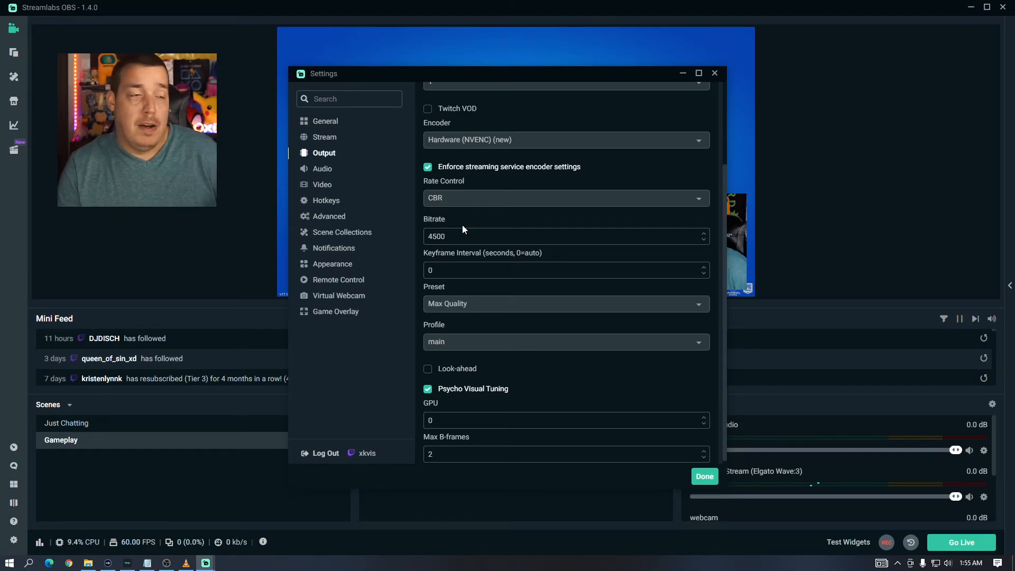
left_click(485, 302)
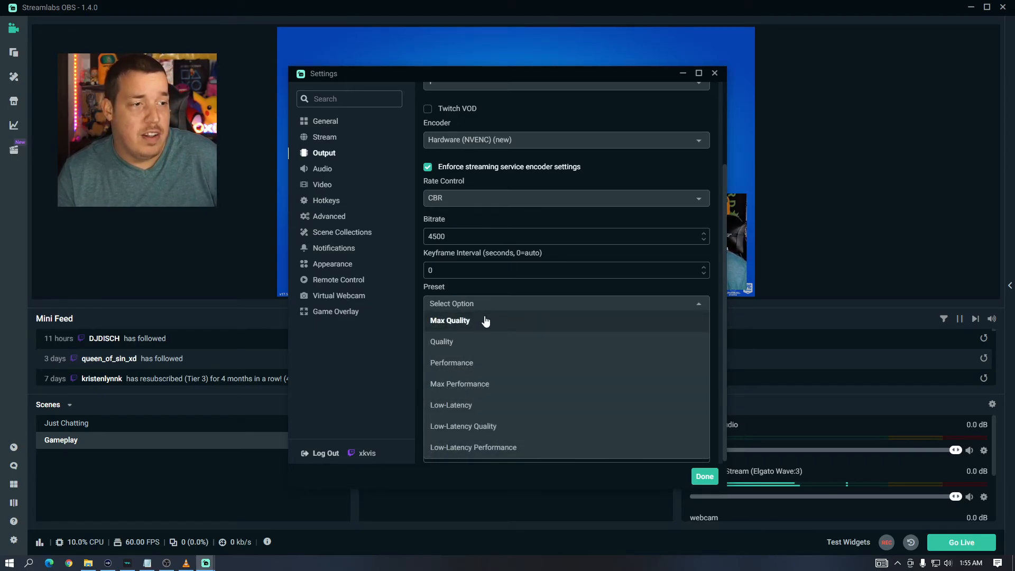
left_click(487, 318)
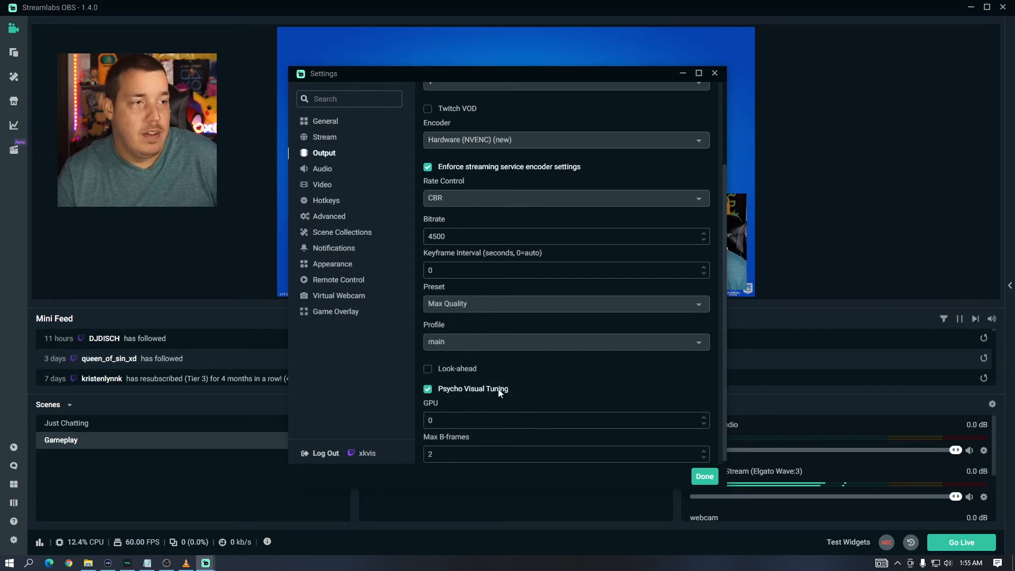
scroll(509, 377, "up", 3)
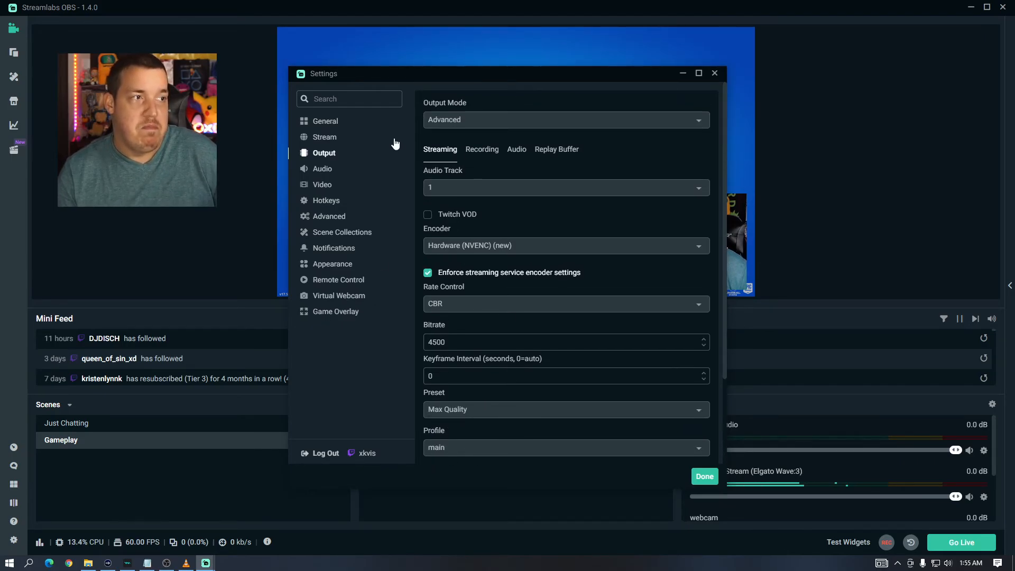
Set Mic/Auxiliary Device 1 to Wave Link Stream (Elgato Wave:3) in the audio settings and finish the settings
left_click(328, 169)
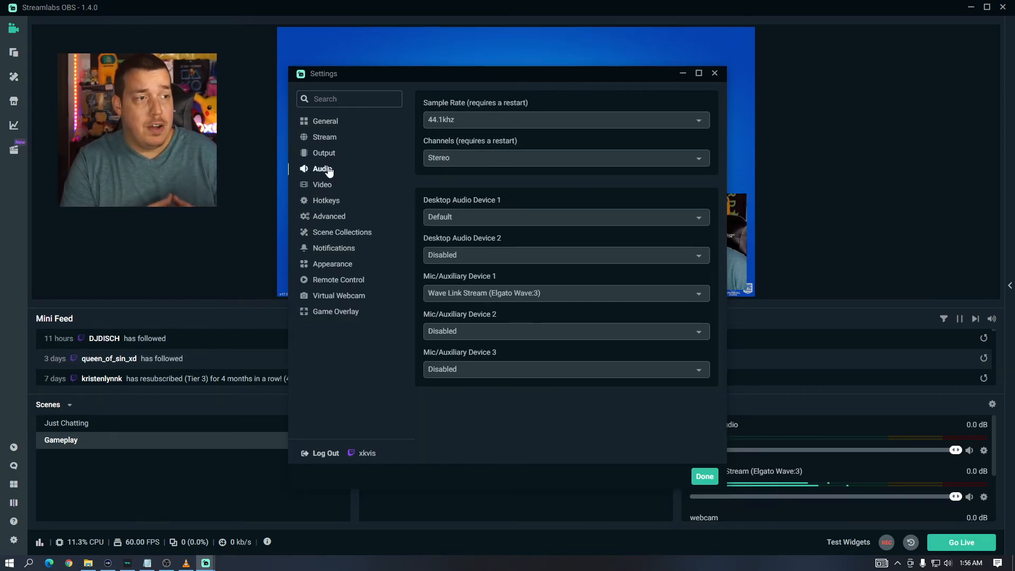
left_click(471, 293)
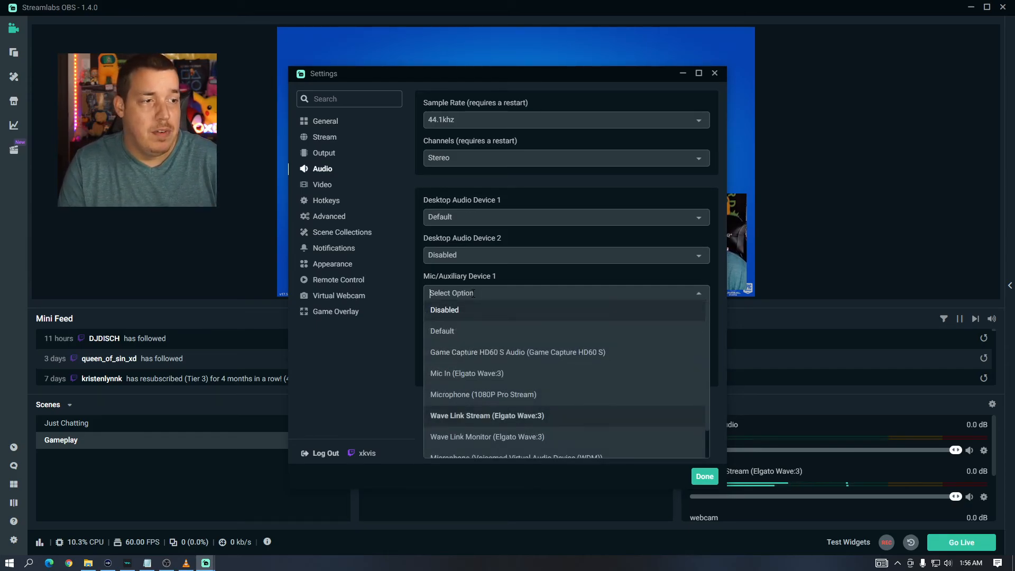
left_click(498, 417)
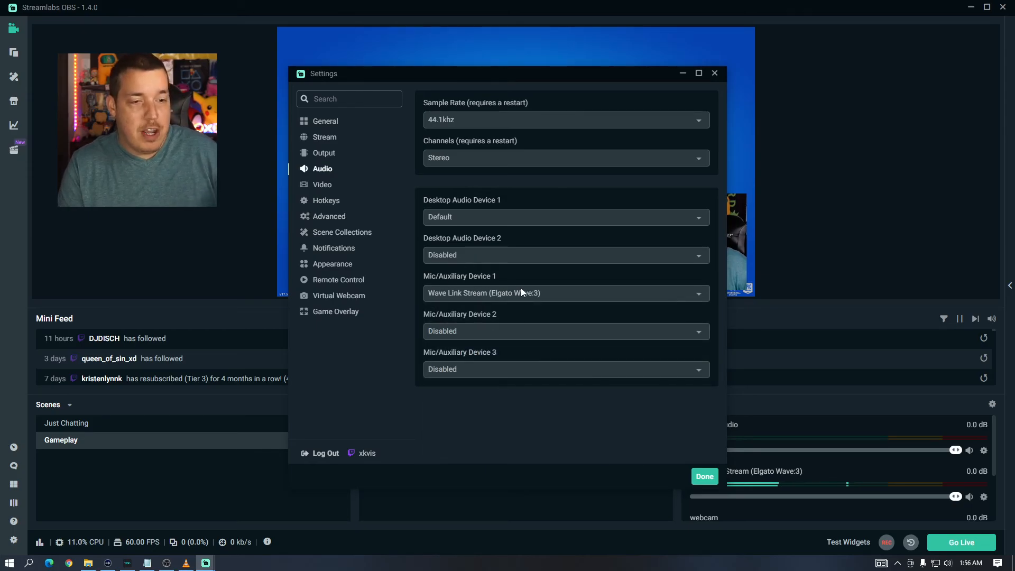
left_click(705, 476)
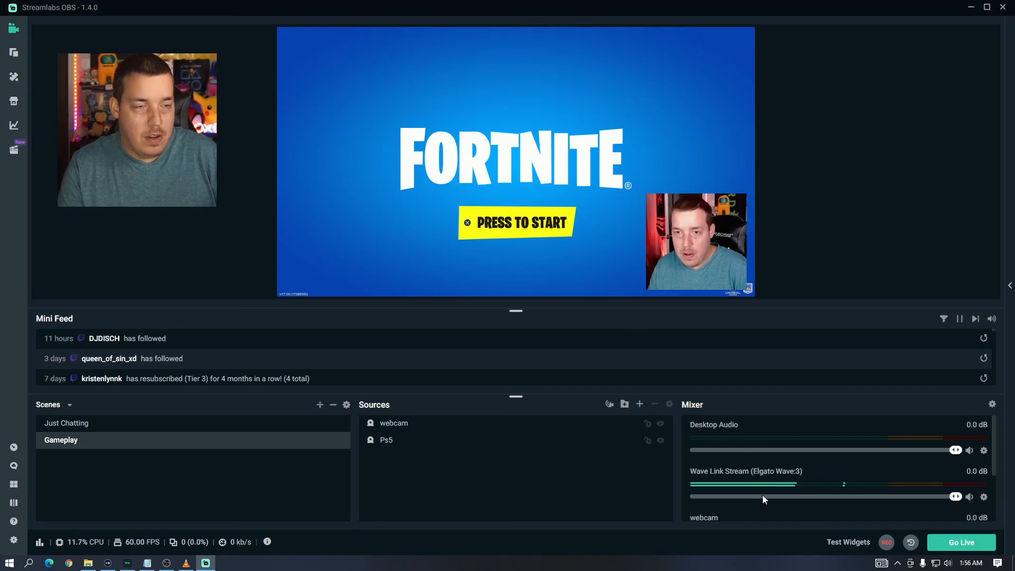
Switch to Wave Link to view its input and output mixes, and return to Streamlabs OBS
left_click(108, 563)
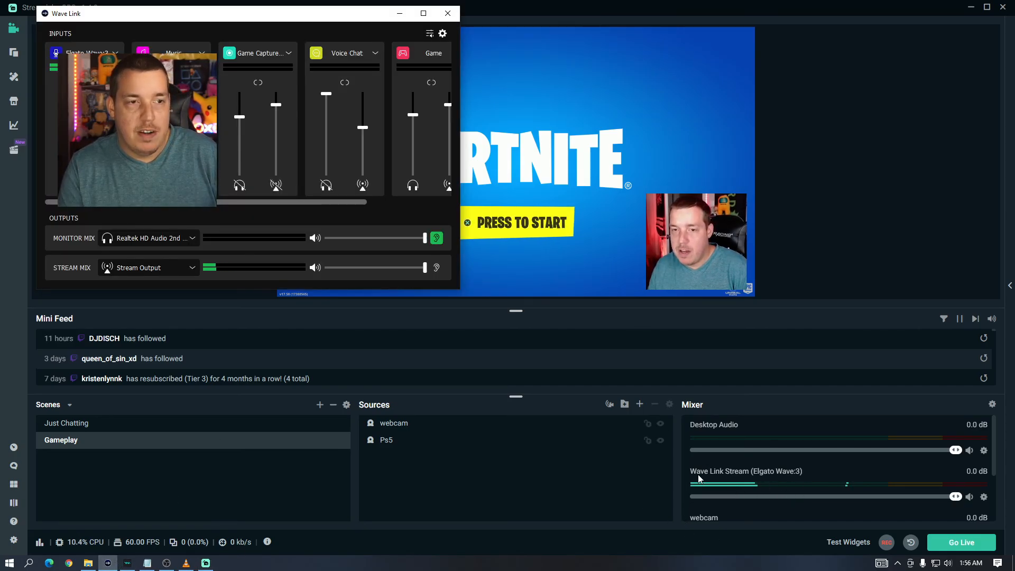
left_click(399, 14)
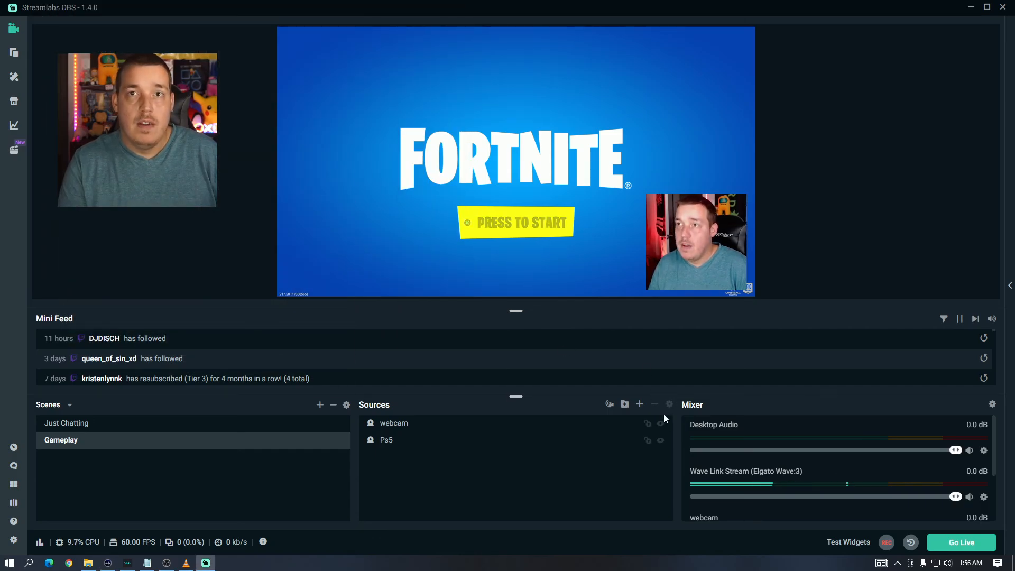